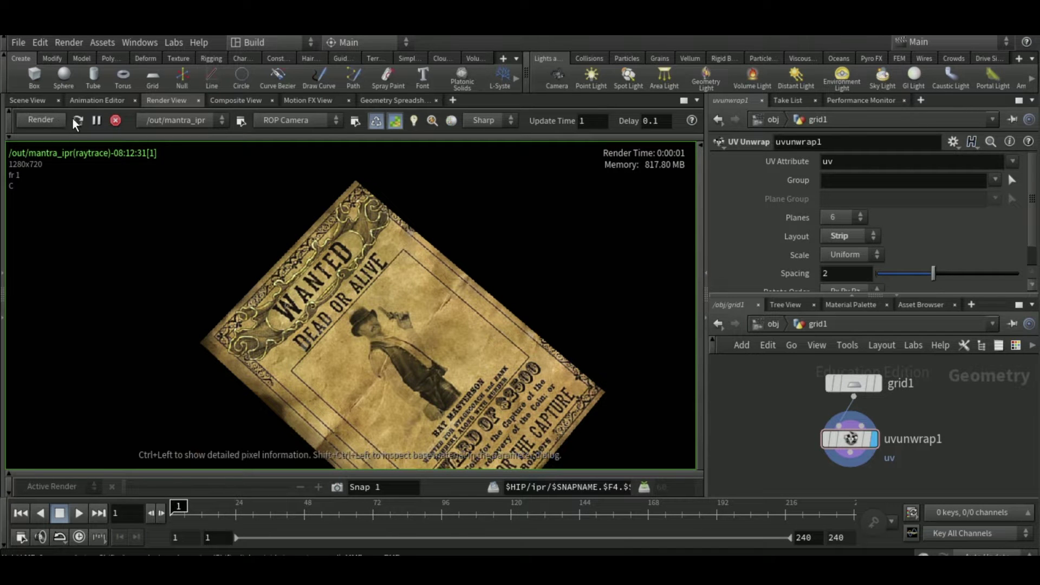
Inspect the grid from several angles in the 3D scene view, then return to the poster render.
click(16, 98)
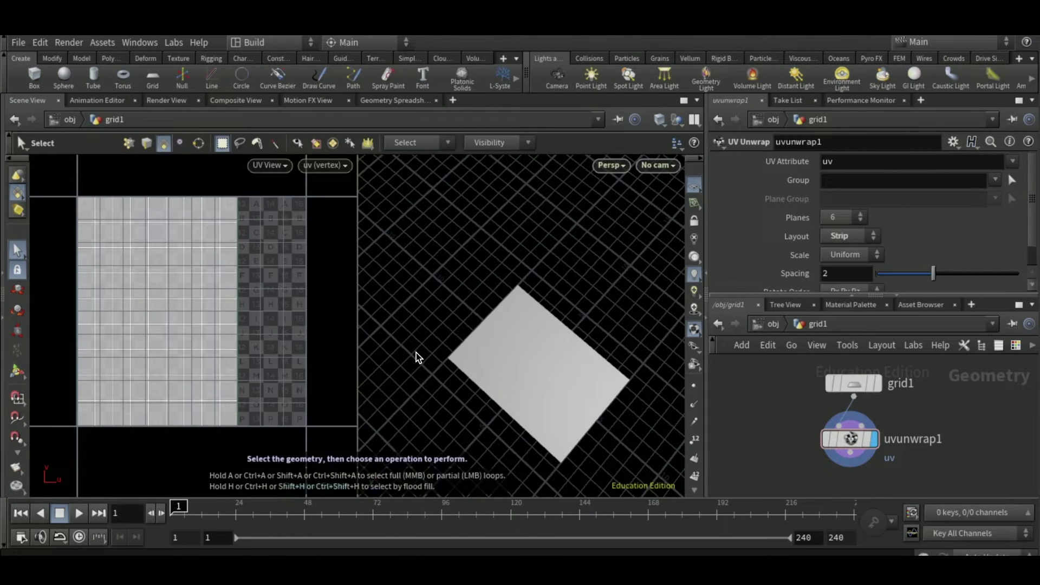
drag(418, 355, 425, 306)
drag(573, 390, 591, 339)
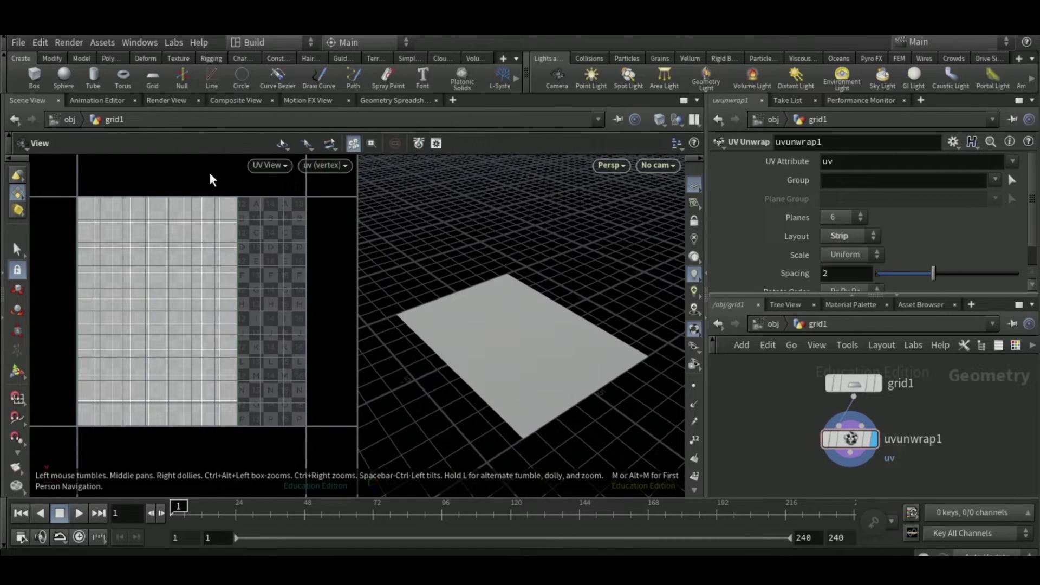
click(170, 101)
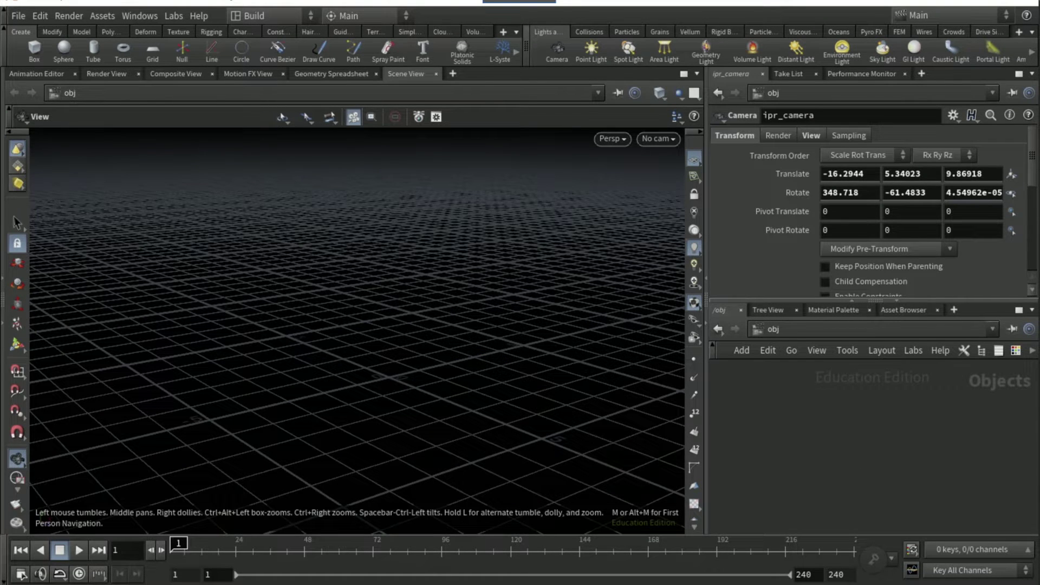
Add a Geometry object, geo1, at object level and dive inside it.
key(Tab)
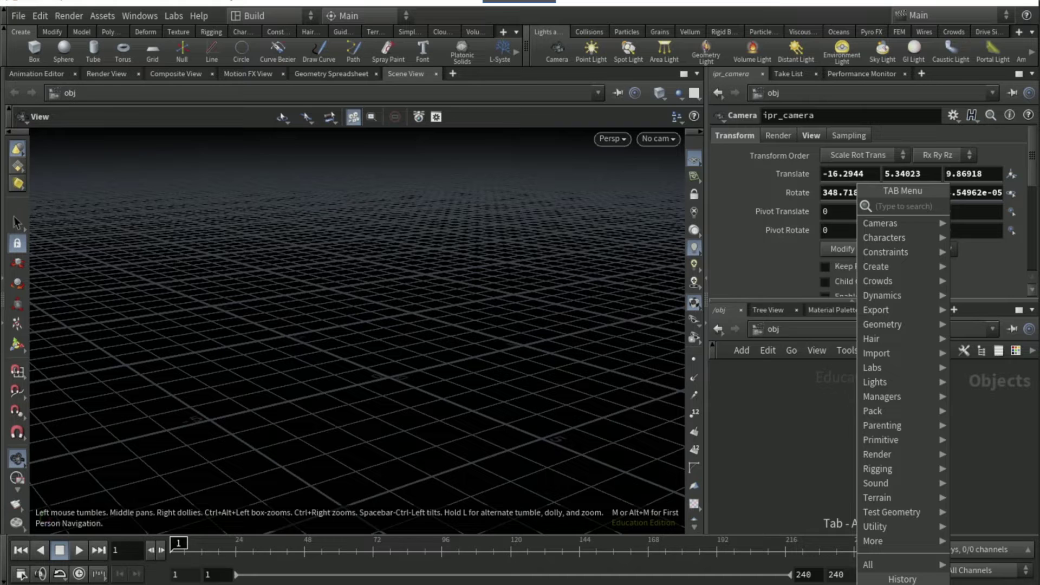
text(geo)
key(Return)
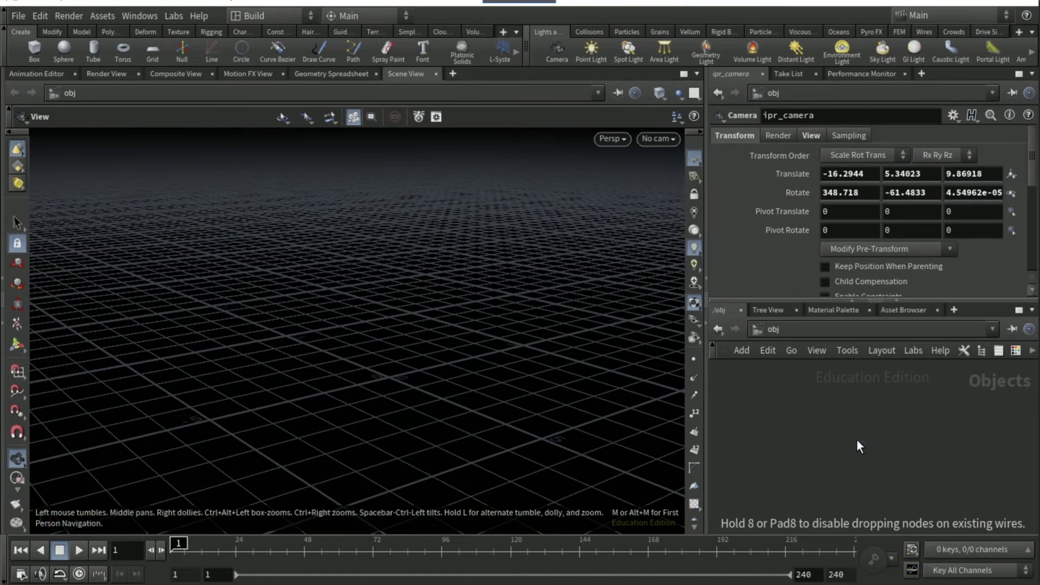
click(857, 439)
double_click(856, 439)
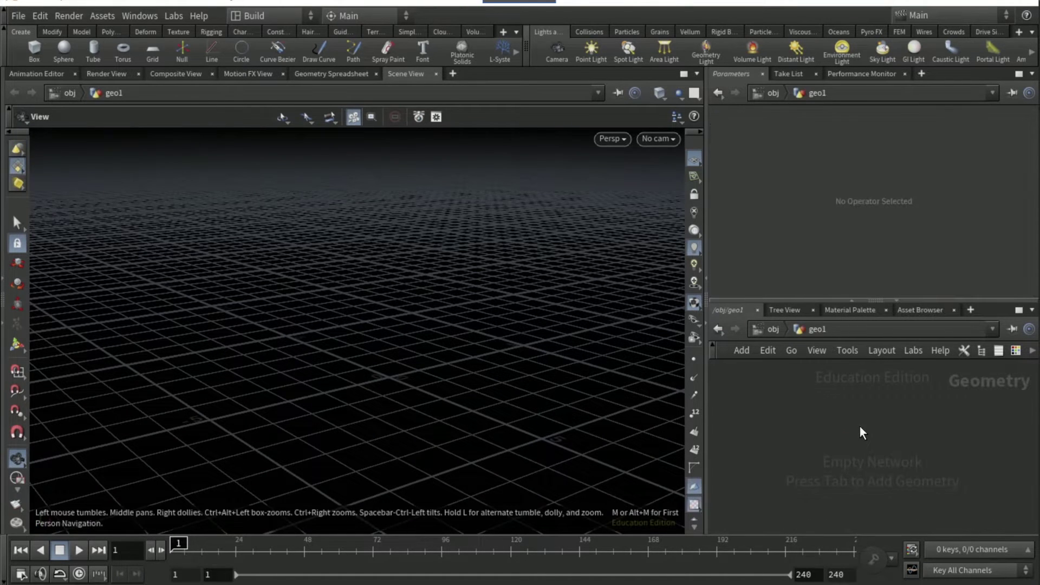
Add a Grid node inside geo1, producing a 10 by 10 plane in the ZX plane.
key(Tab)
text(grid)
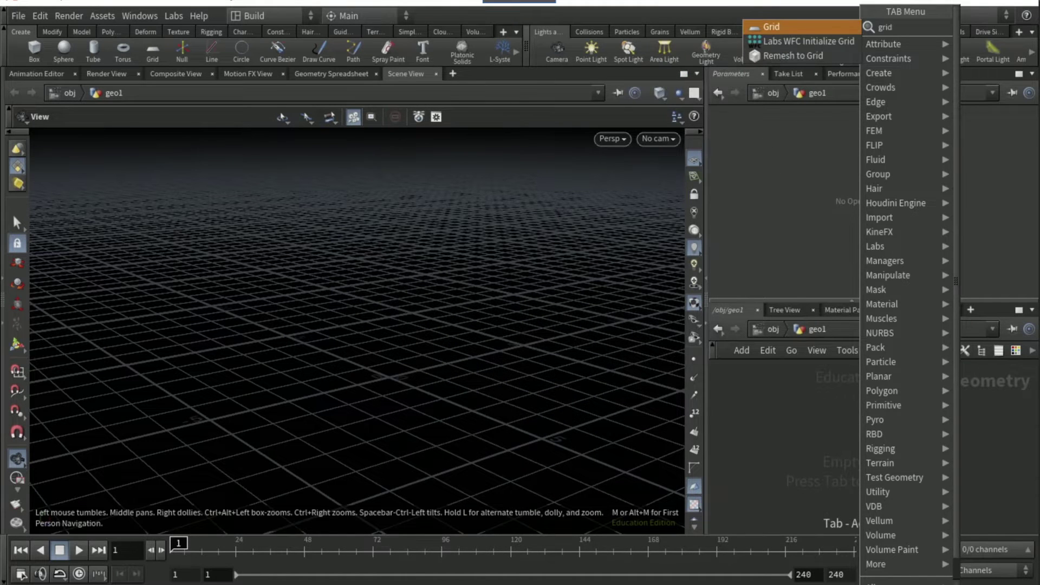
key(Return)
click(861, 430)
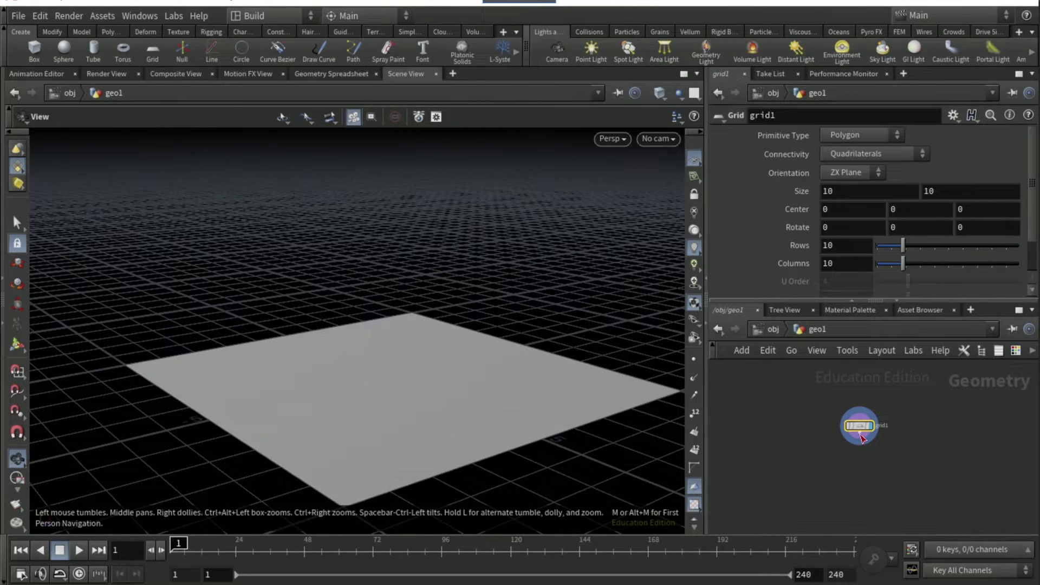
drag(553, 344, 411, 269)
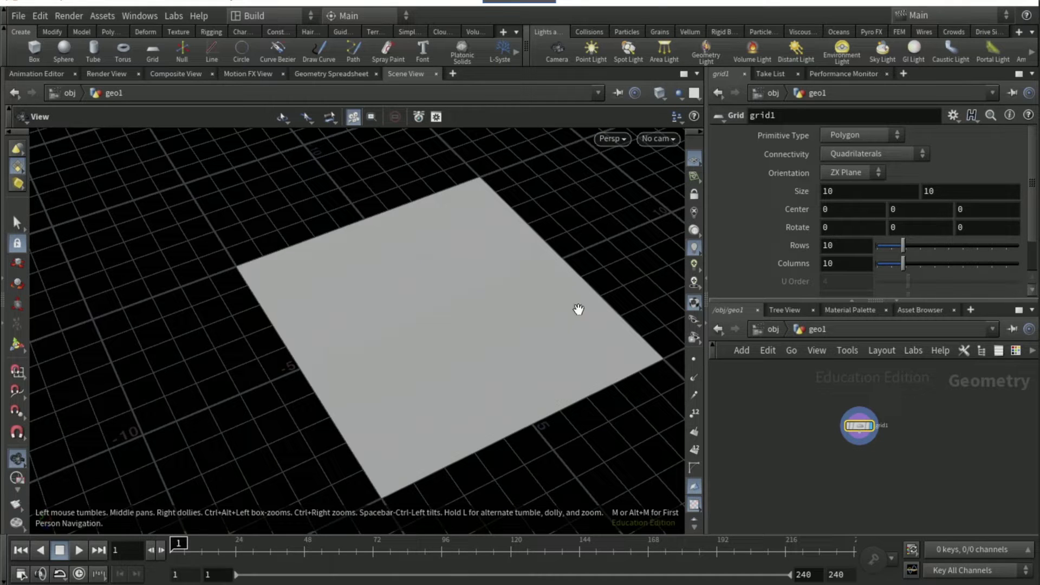
Set the grid's width to 7, keeping ZX Plane orientation, for a 7 by 10 rectangle.
click(856, 194)
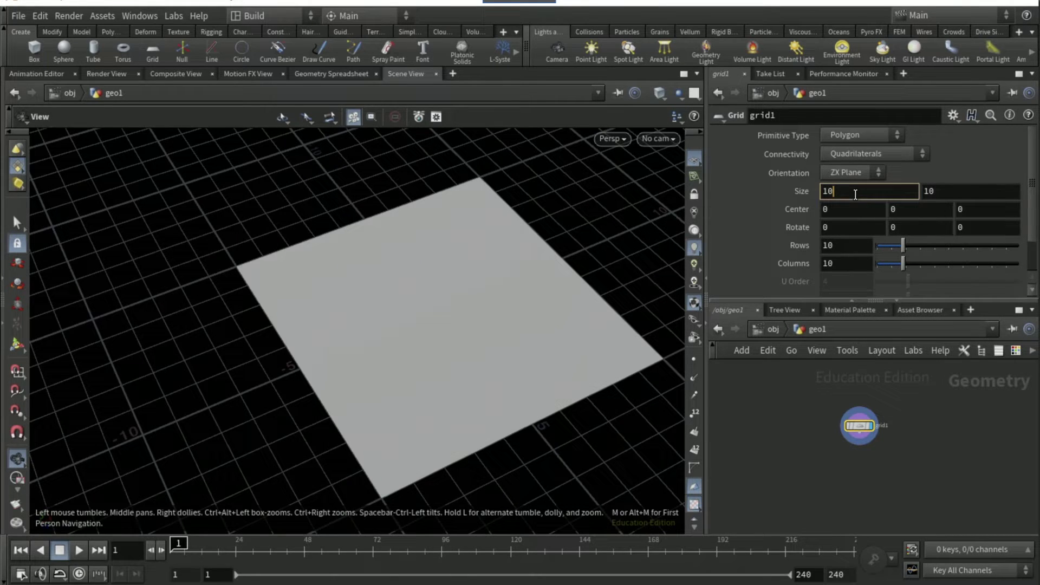
click(864, 172)
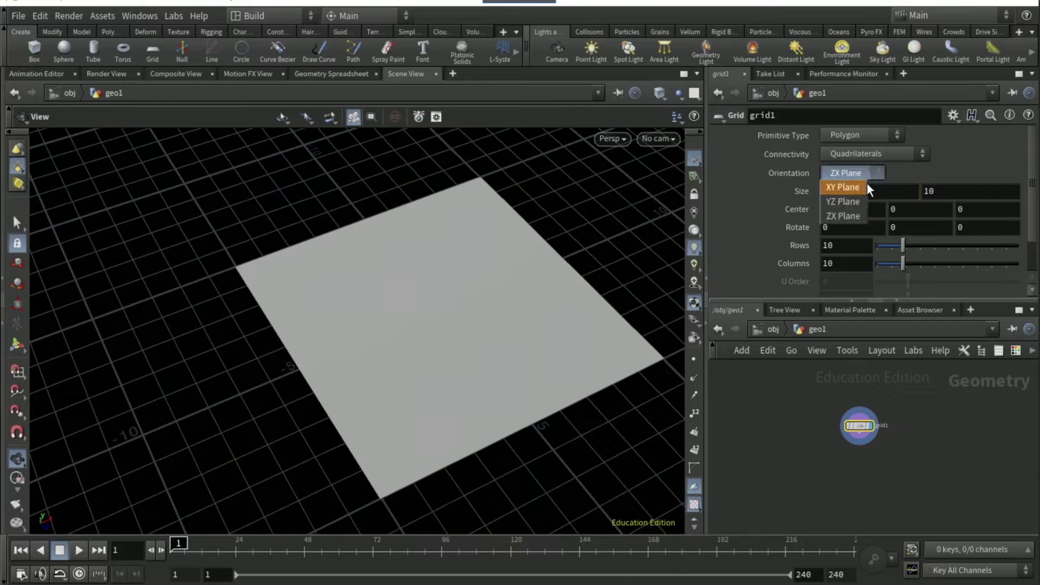
click(898, 187)
double_click(889, 191)
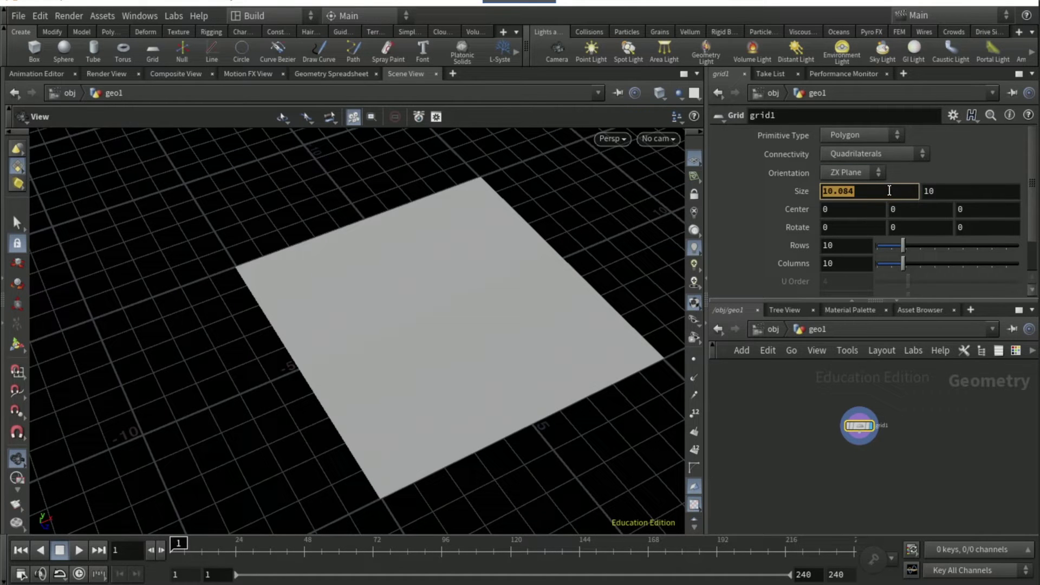
text(7)
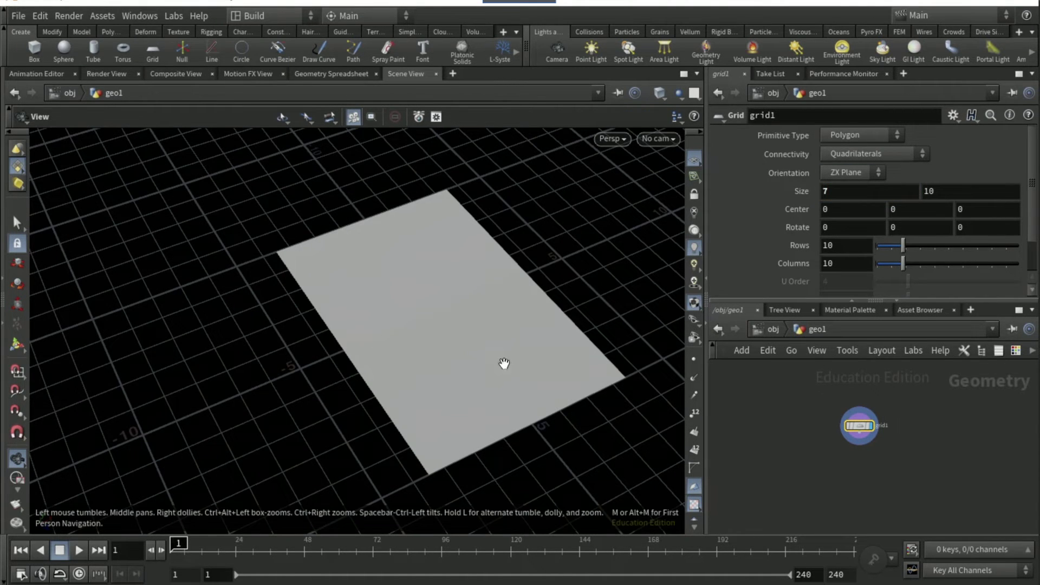
mouse_move(504, 362)
mouse_down()
mouse_move(492, 403)
mouse_move(497, 367)
mouse_move(456, 365)
mouse_move(510, 374)
mouse_up()
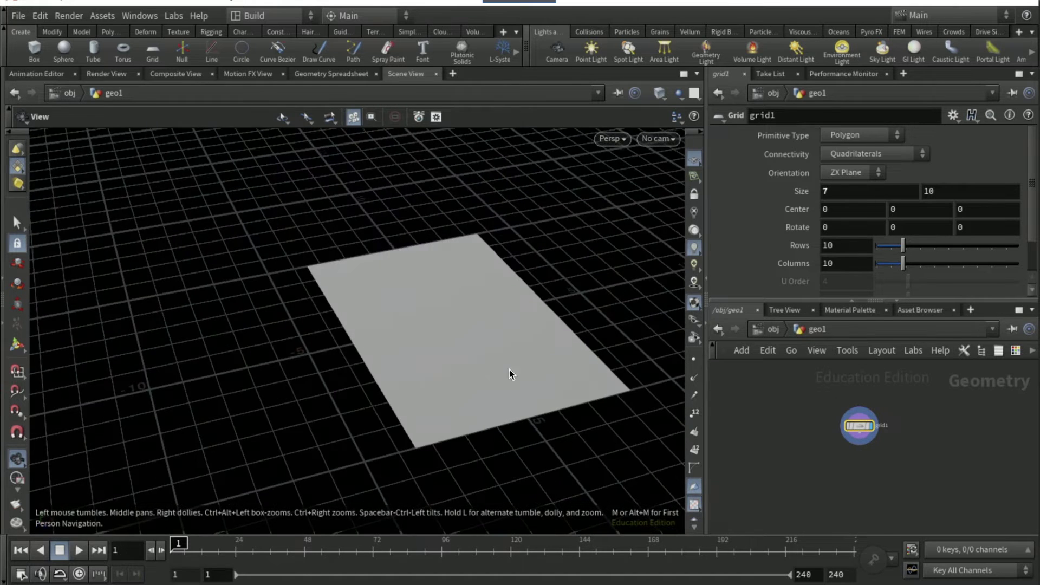
click(859, 436)
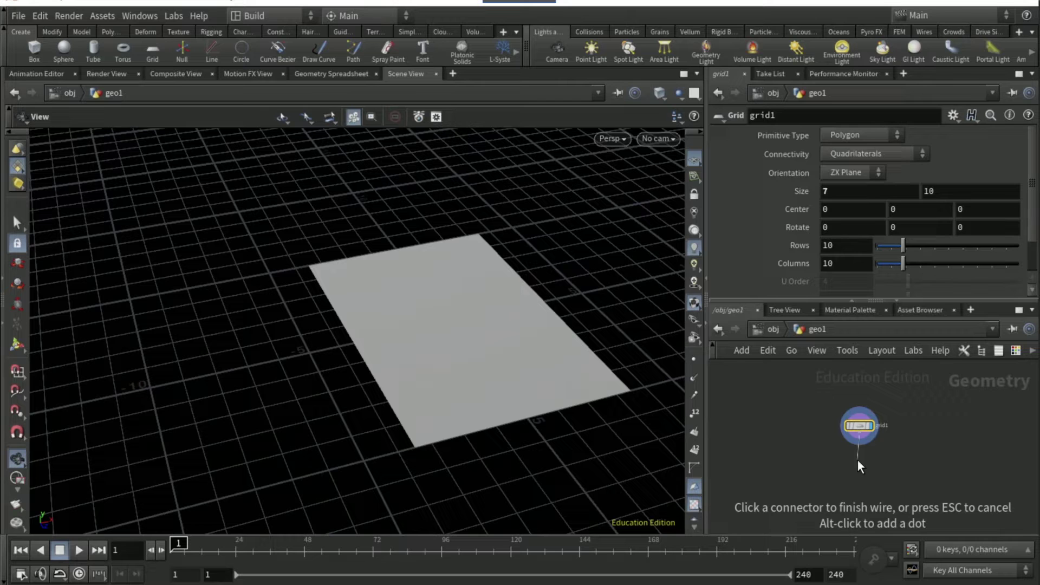
Append a UV Unwrap node after grid1 and display it to show the checker pattern.
key(Tab)
text(uv unwra)
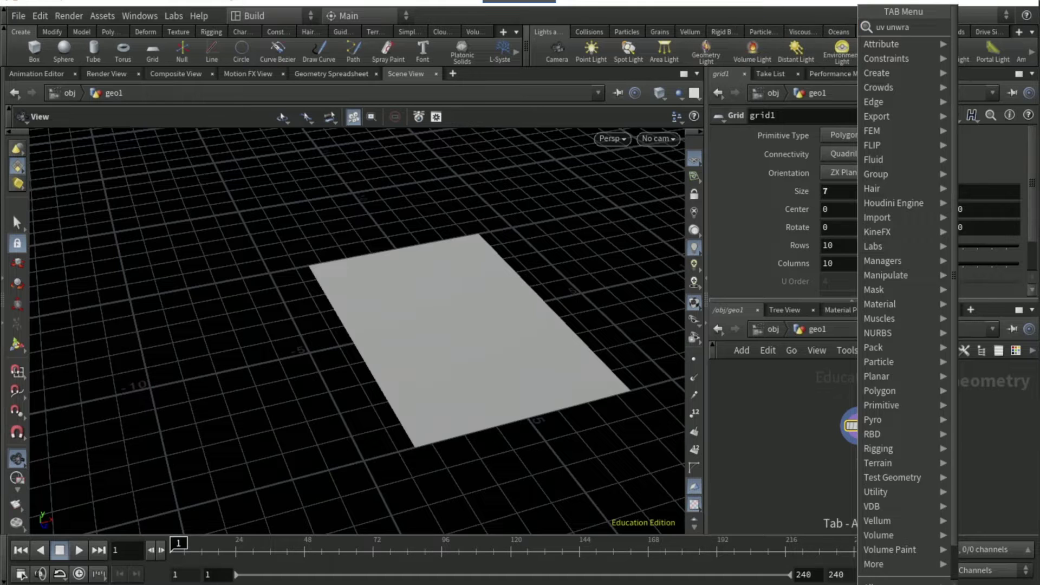
key(Return)
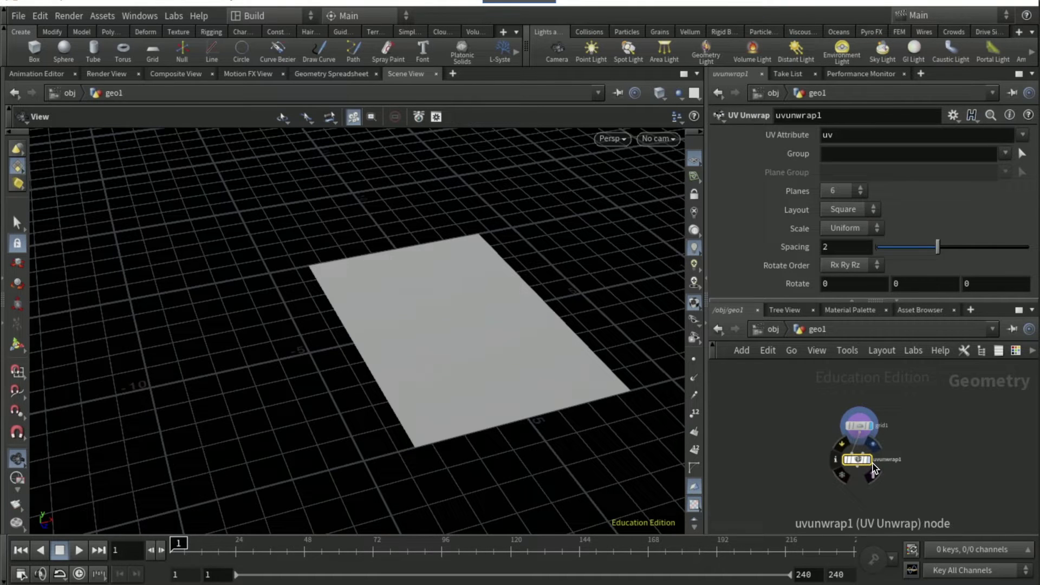
click(873, 467)
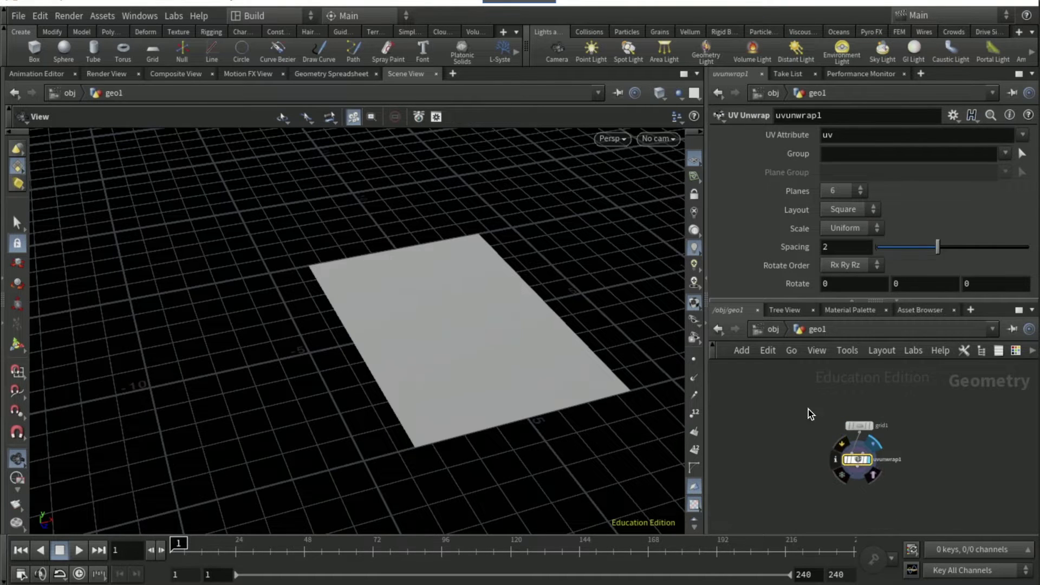
Show side-by-side UV and 3D views and set the UV Unwrap Layout to Strip.
click(694, 94)
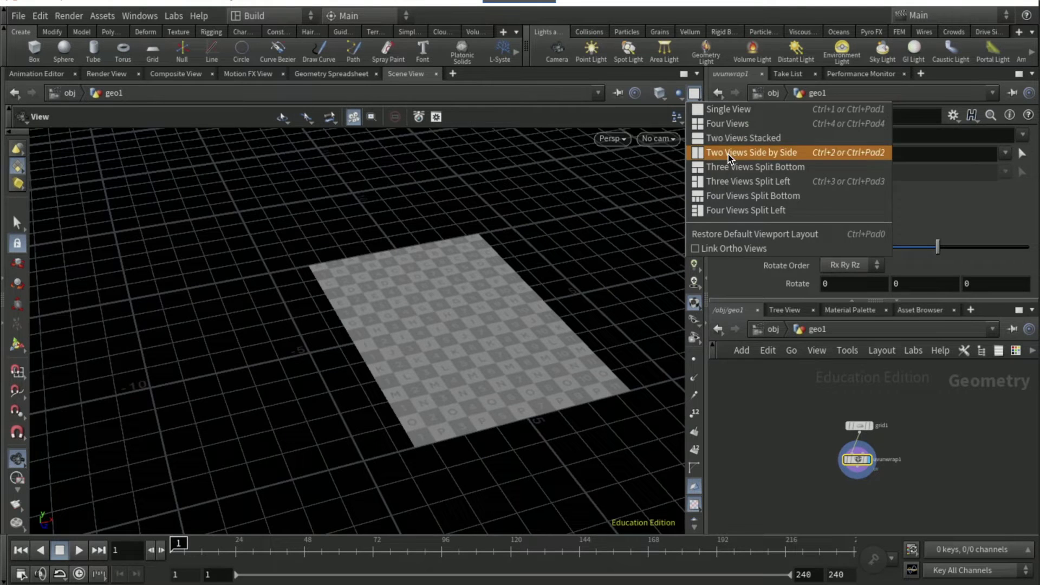
click(729, 153)
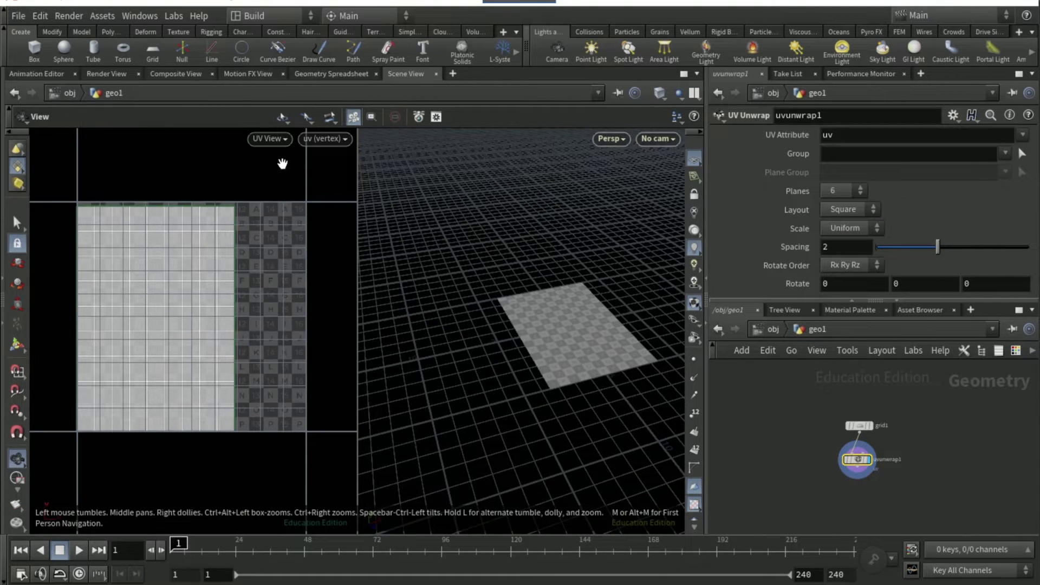
click(847, 214)
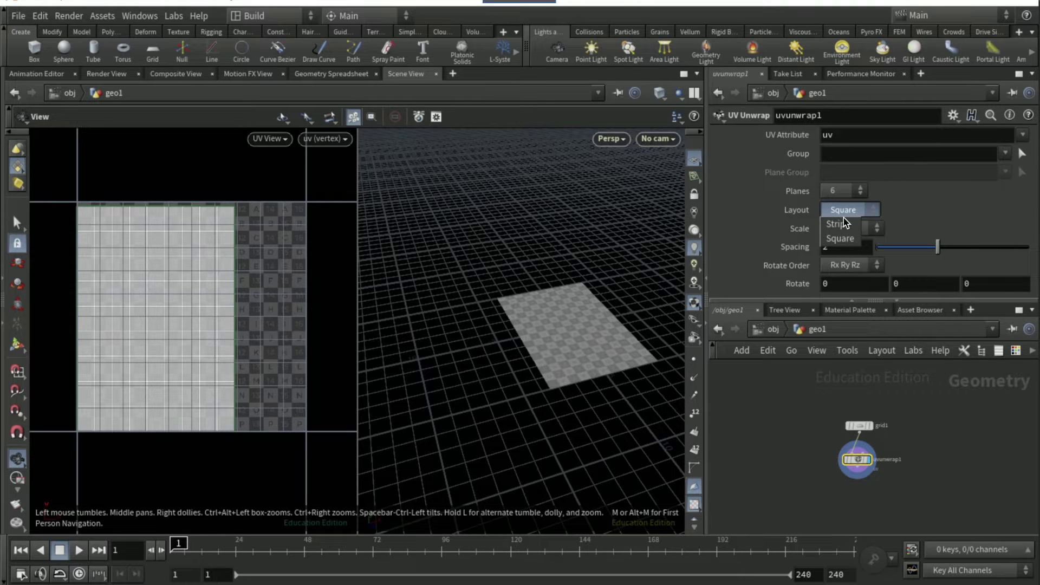
click(840, 223)
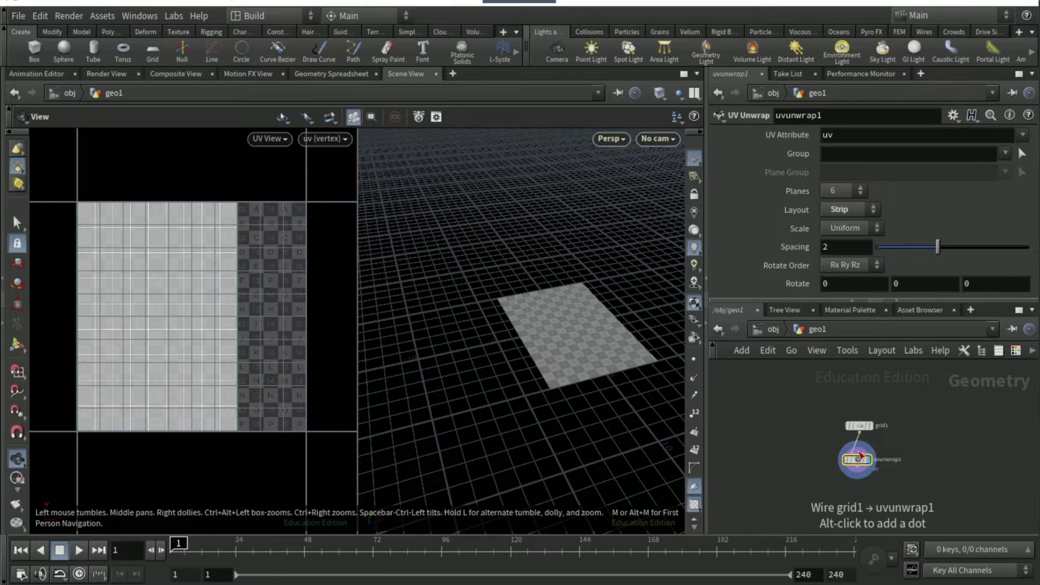
Export uvunwrap1's UV layout as a 512×512 image in the texturing in houdini folder, renamed with '_uv'.
right_click(860, 462)
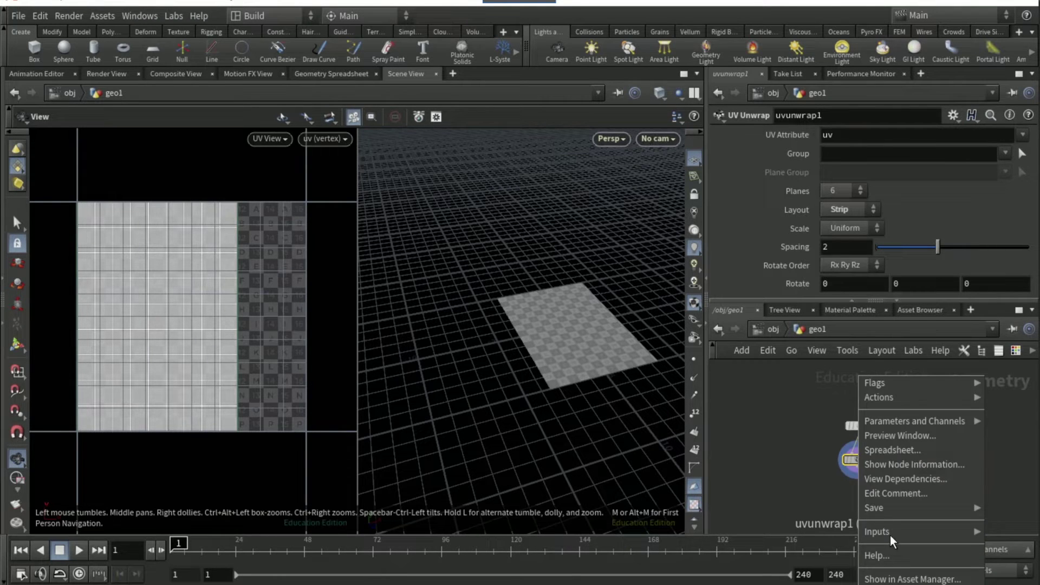
mouse_move(897, 514)
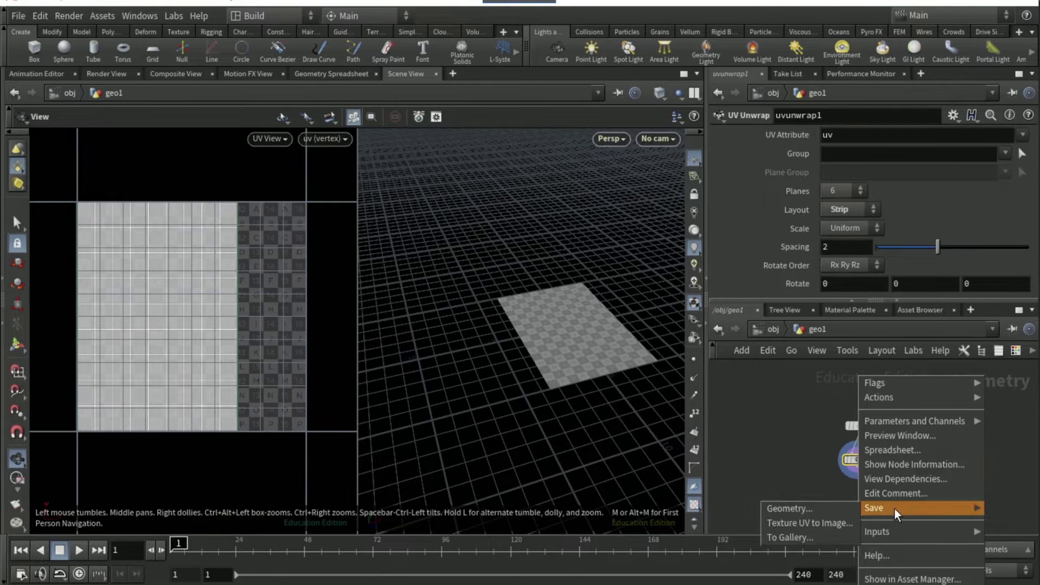
click(813, 523)
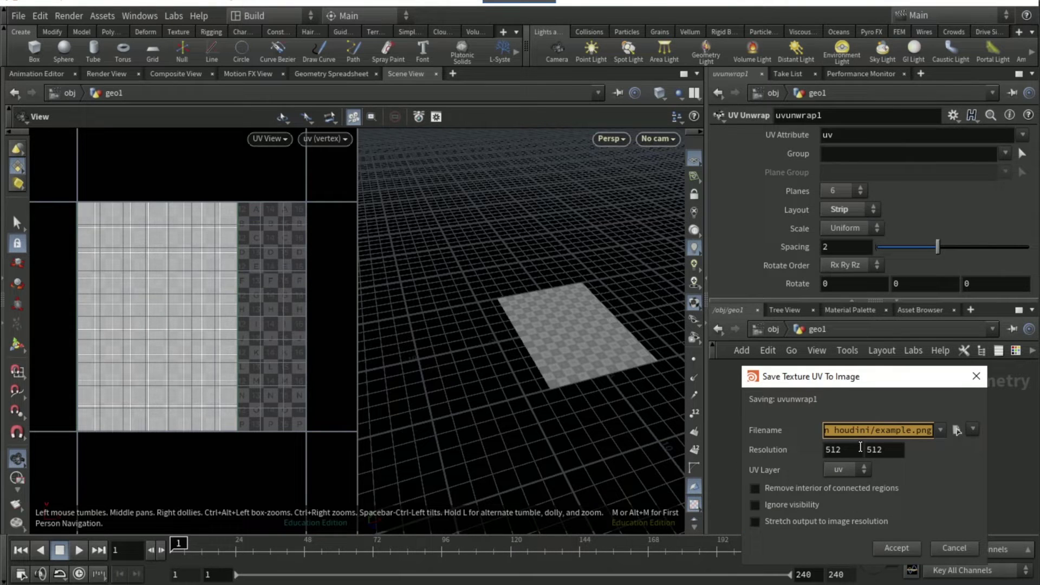
click(957, 430)
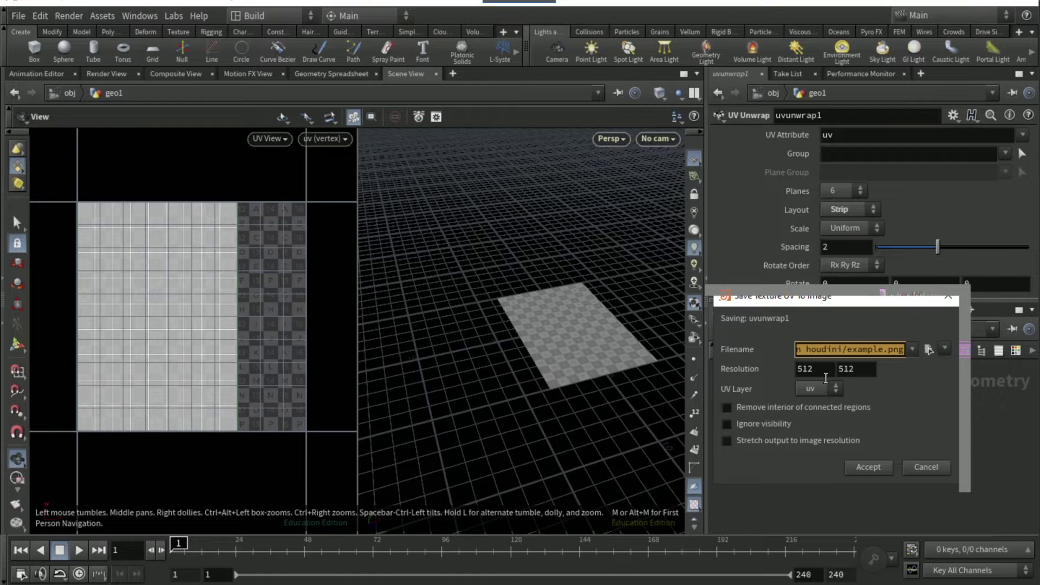
click(928, 349)
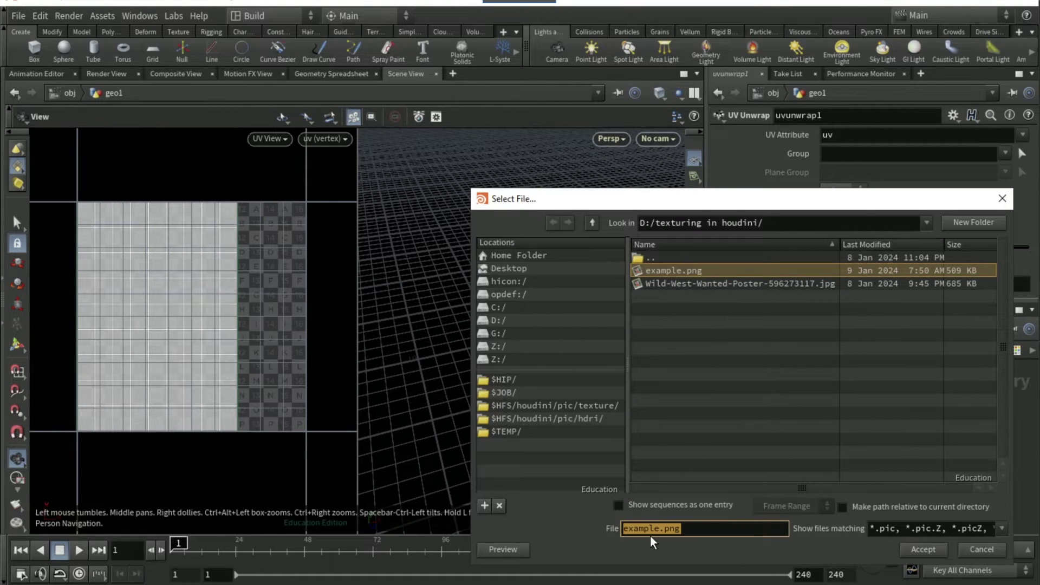
click(661, 529)
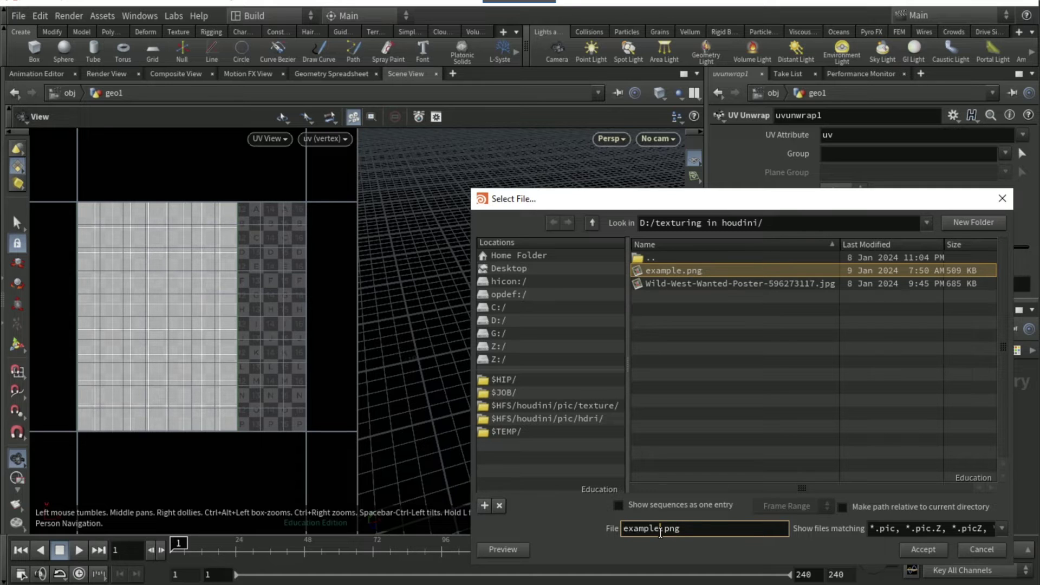
text(_uv)
click(908, 551)
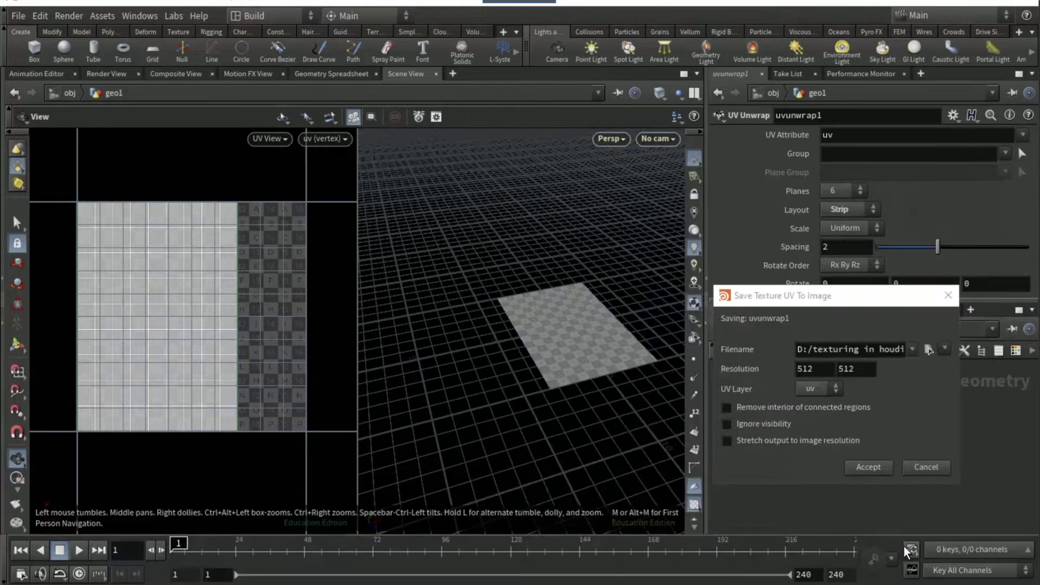
click(858, 469)
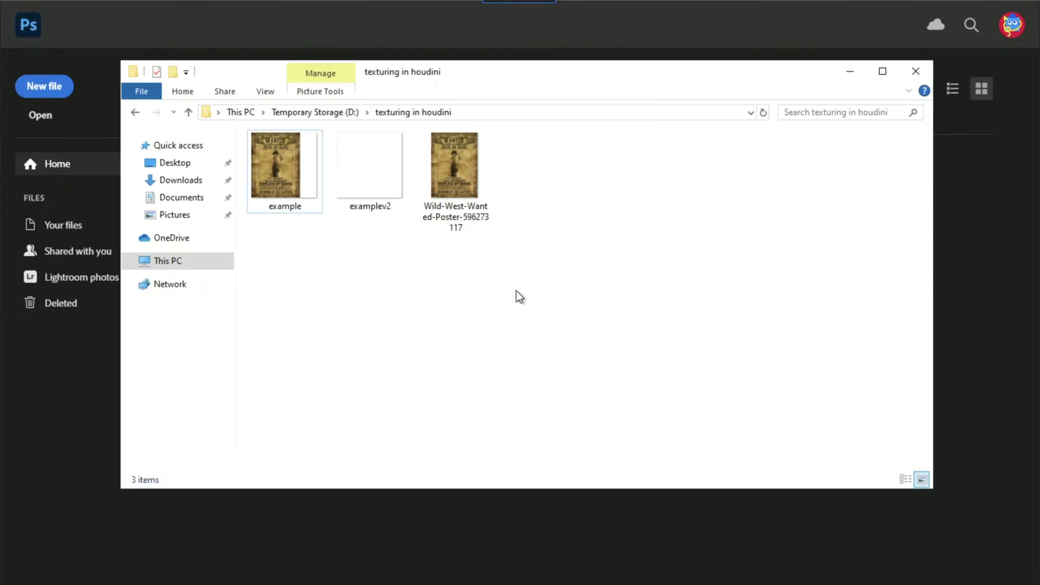
Open examplev2.png from the texturing in houdini folder in Photoshop.
click(377, 169)
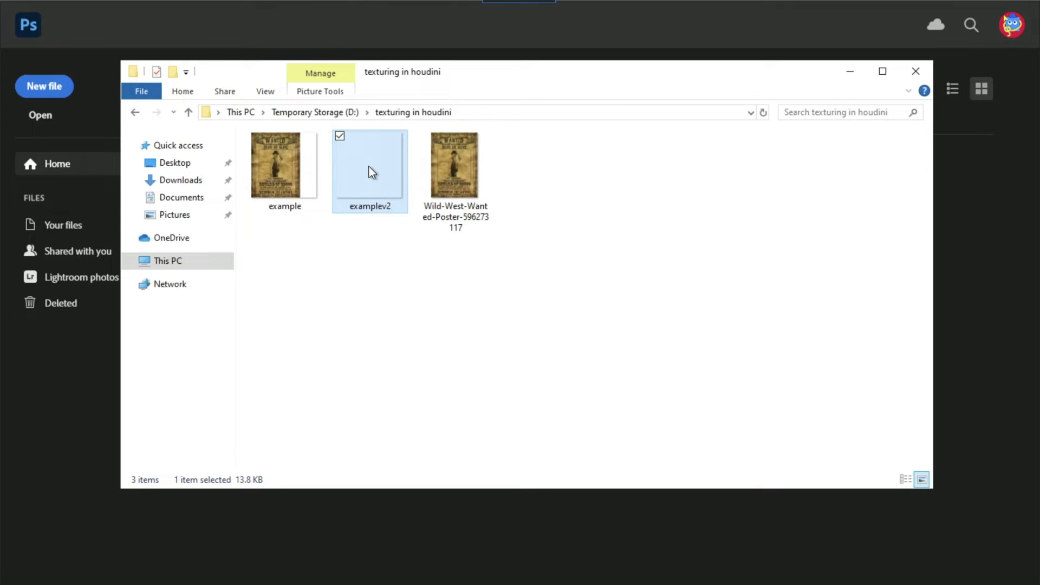
drag(382, 206, 606, 564)
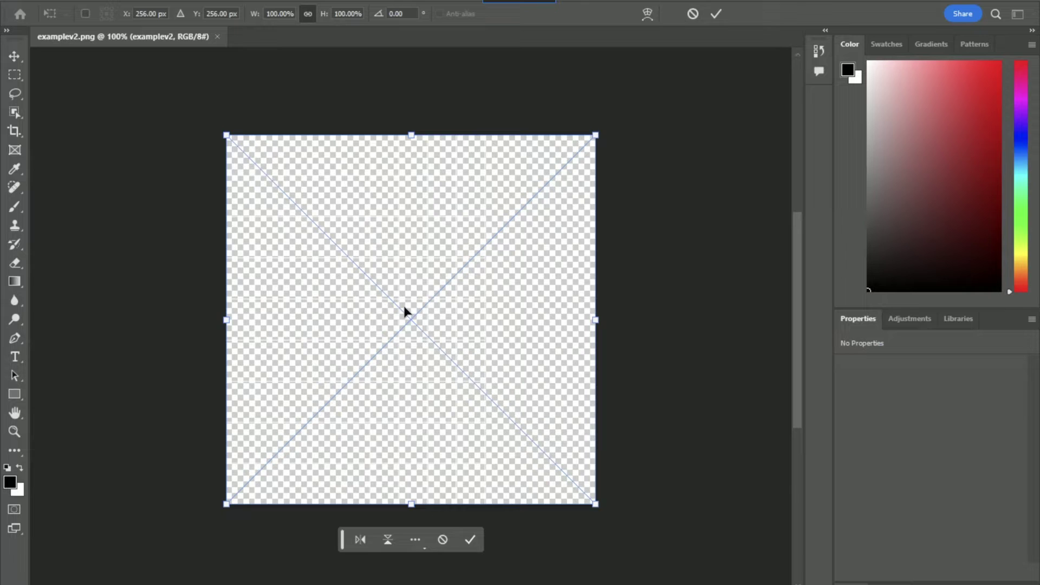
Place the Wild-West wanted poster into examplev2, flush left and spanning the full canvas height.
key(Return)
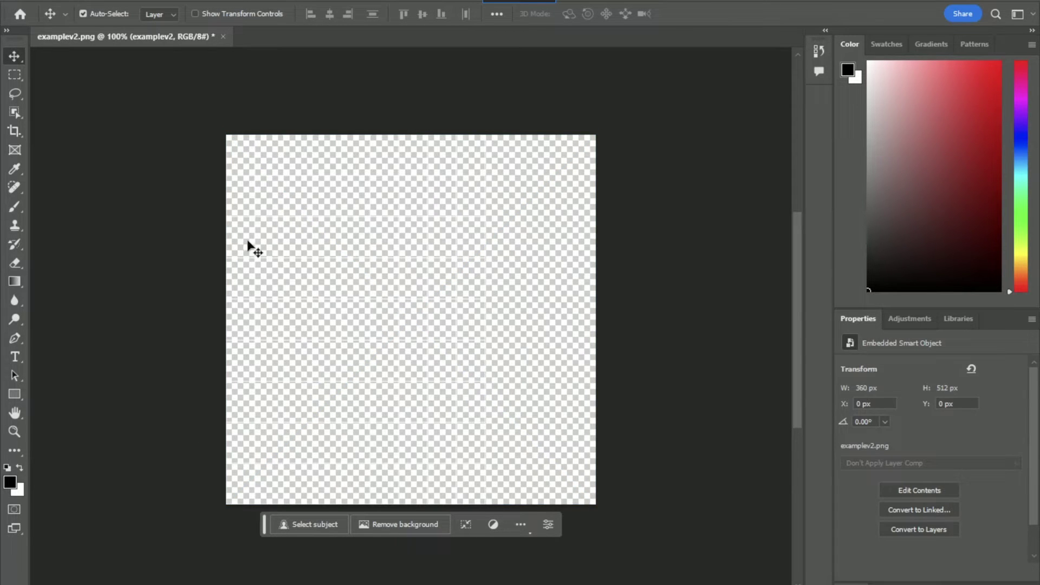
key(alt+Tab)
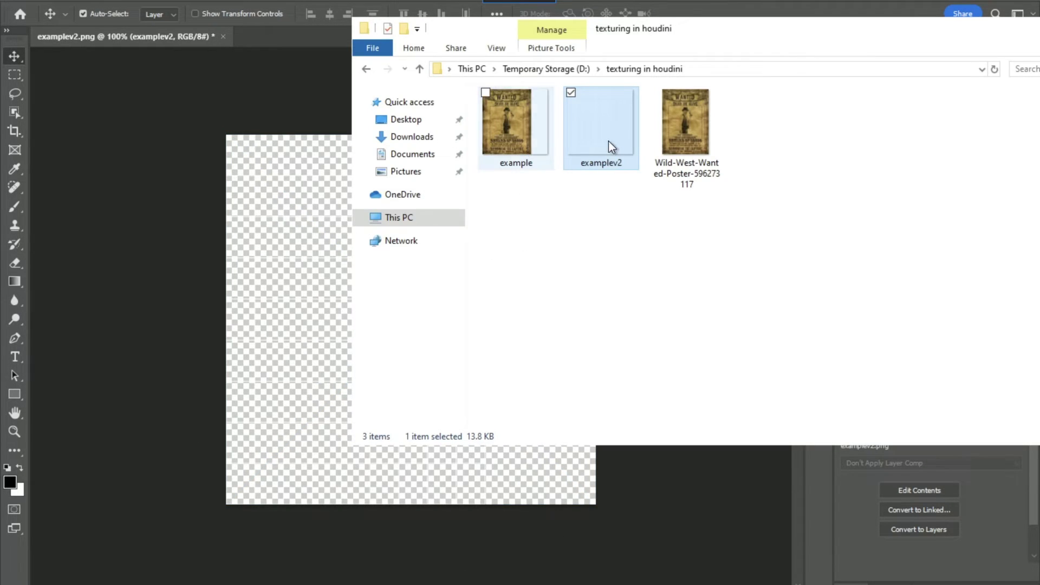
click(657, 159)
drag(699, 121, 319, 319)
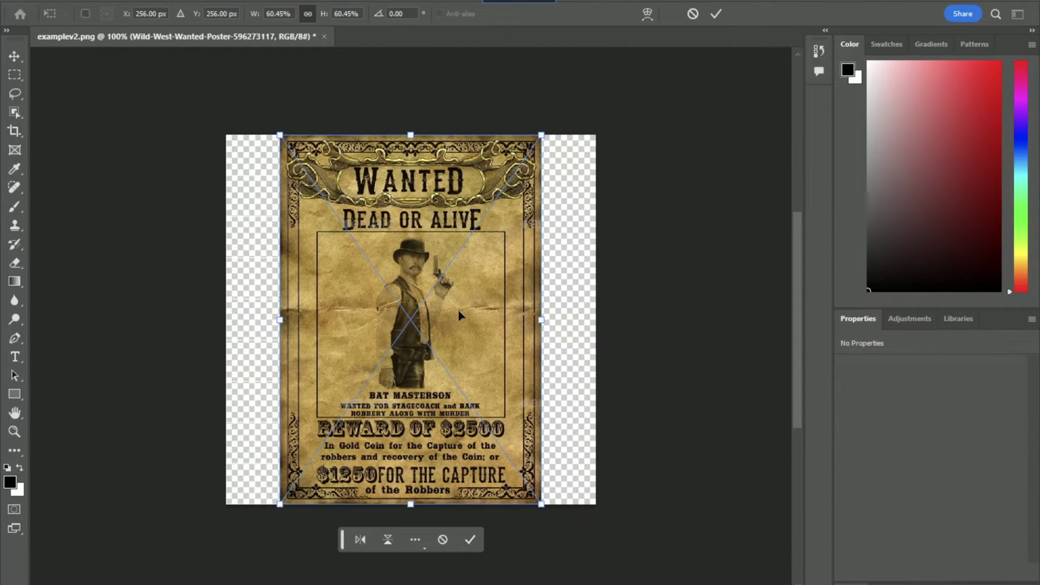
drag(457, 310, 408, 315)
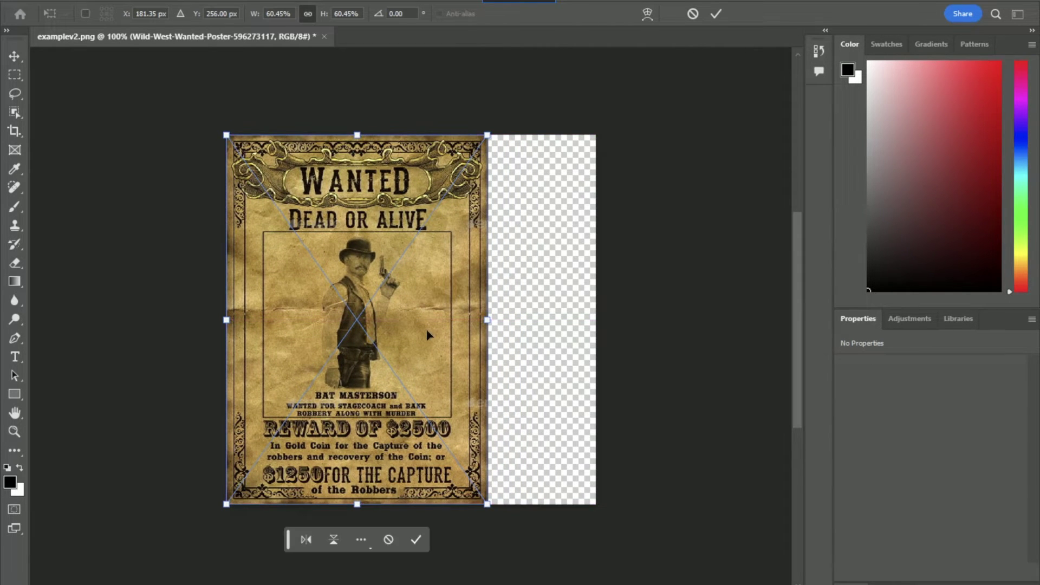
key(Return)
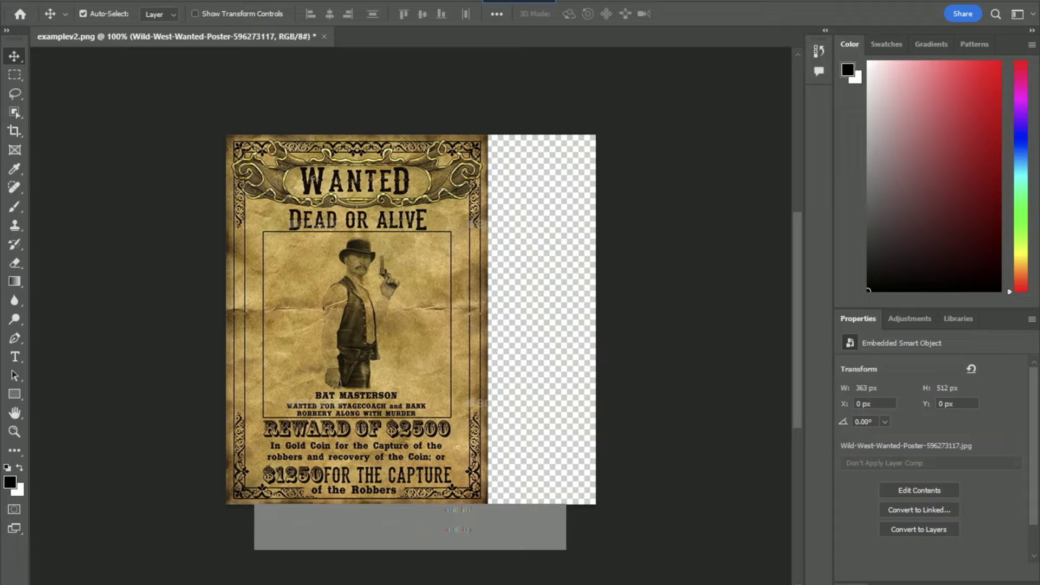
click(314, 542)
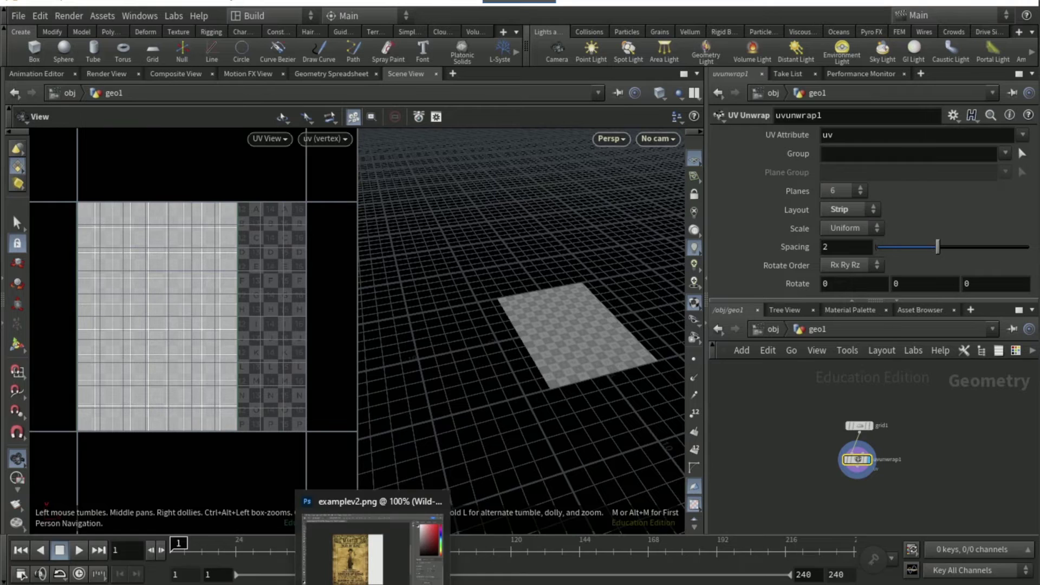
click(364, 573)
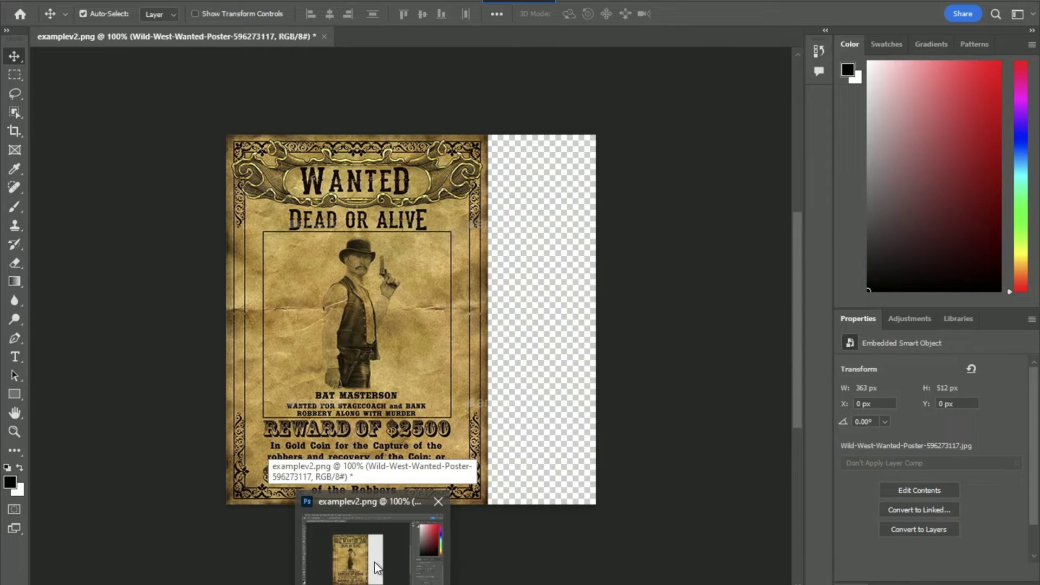
Quick-export the canvas as PNG, replacing examplev2 in the texturing in houdini folder.
click(377, 569)
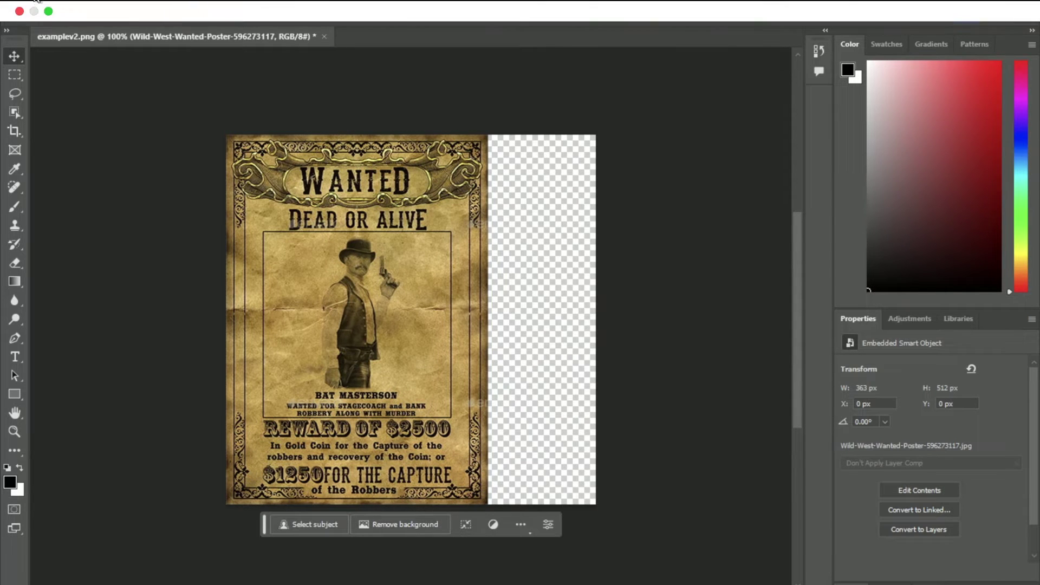
click(35, 1)
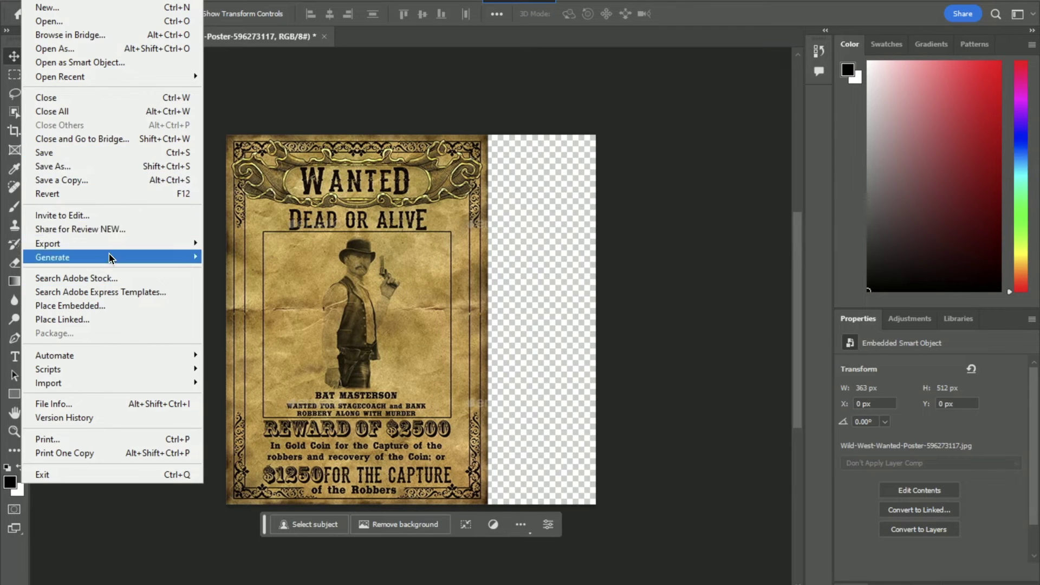
mouse_move(179, 243)
click(250, 244)
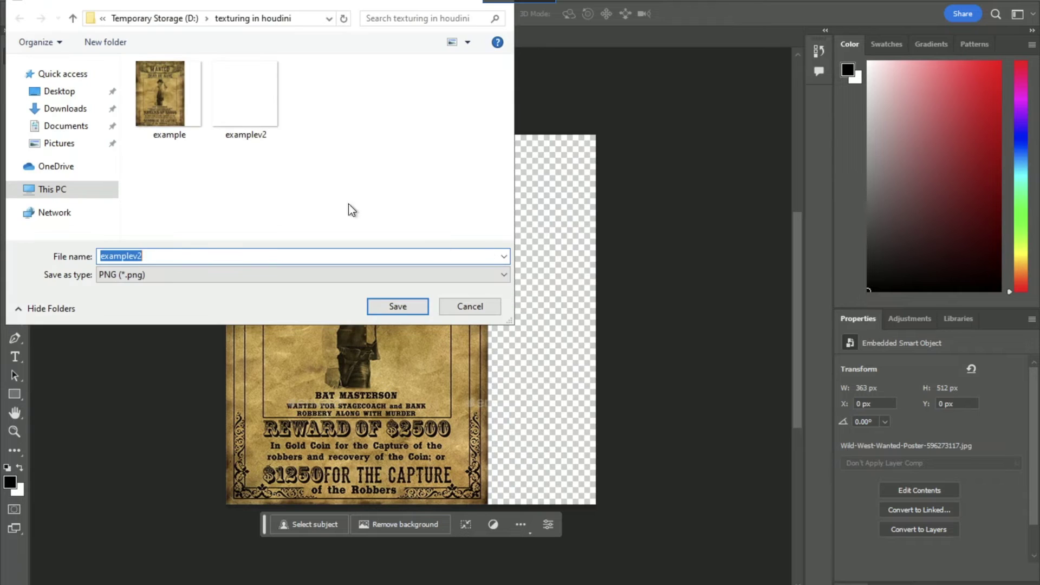
click(265, 102)
click(399, 305)
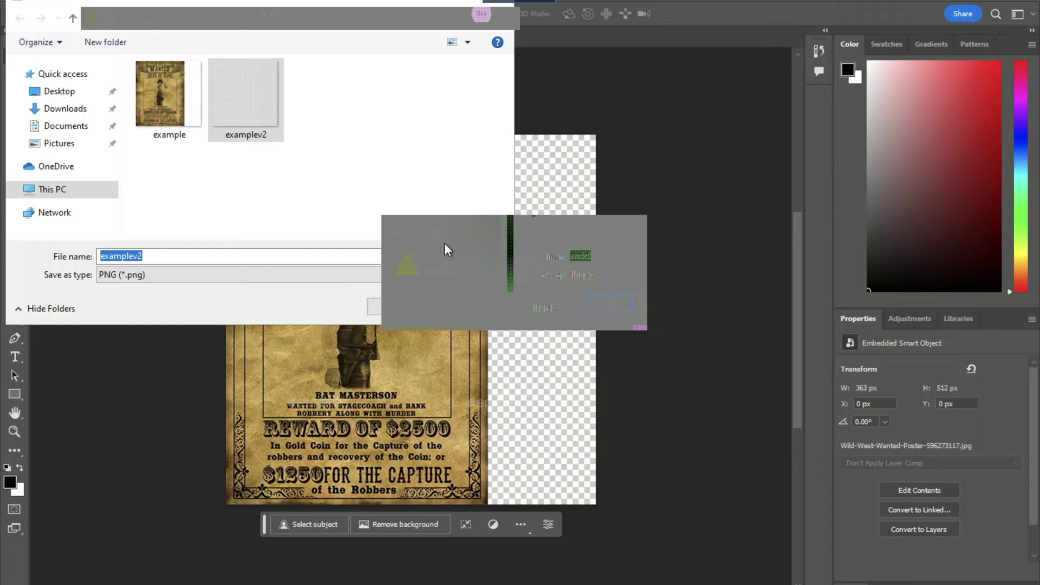
click(521, 306)
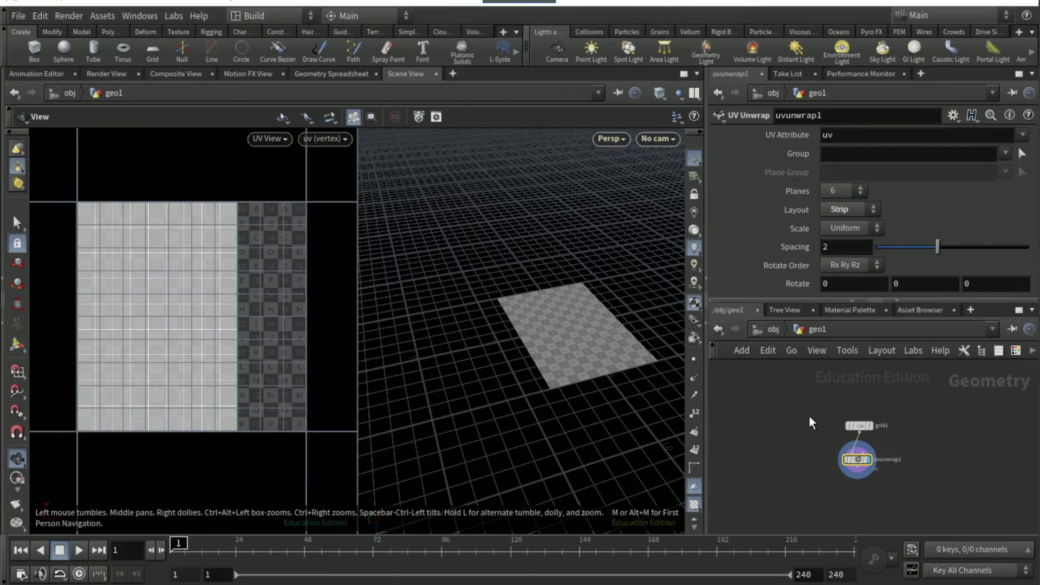
Add a Texture node in the /mat material network.
click(762, 327)
click(759, 328)
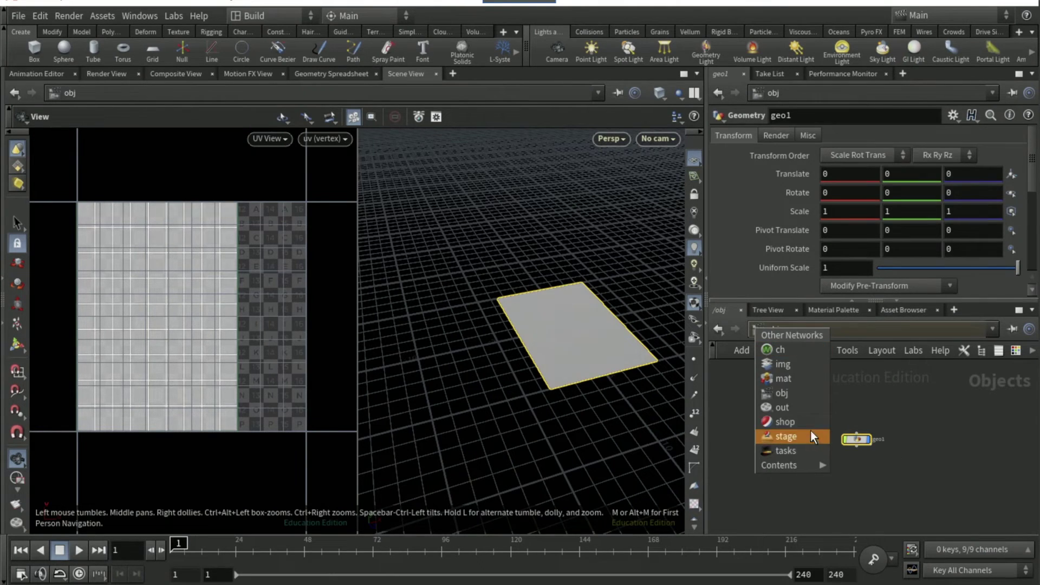
click(780, 377)
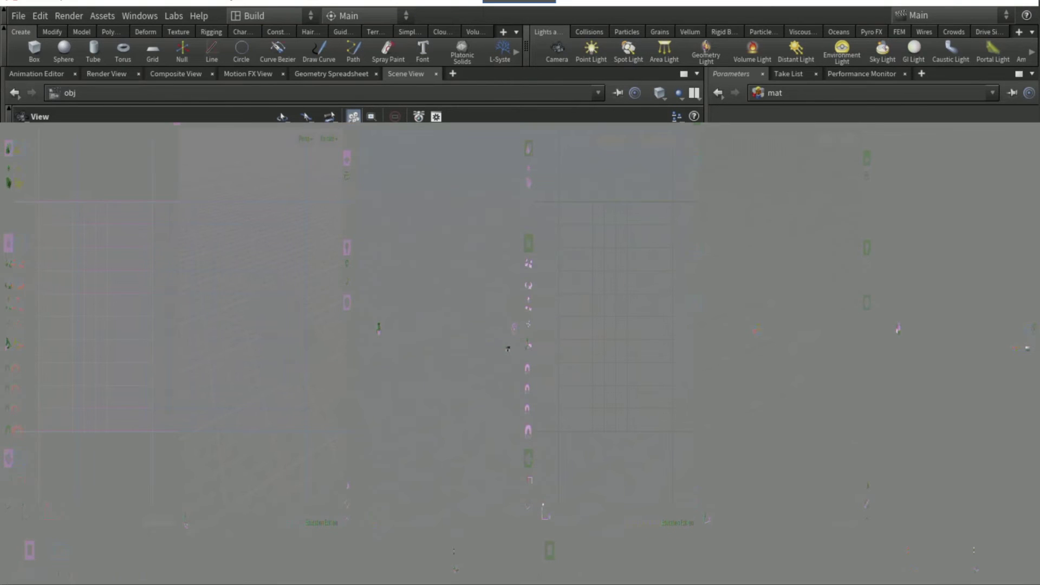
key(Tab)
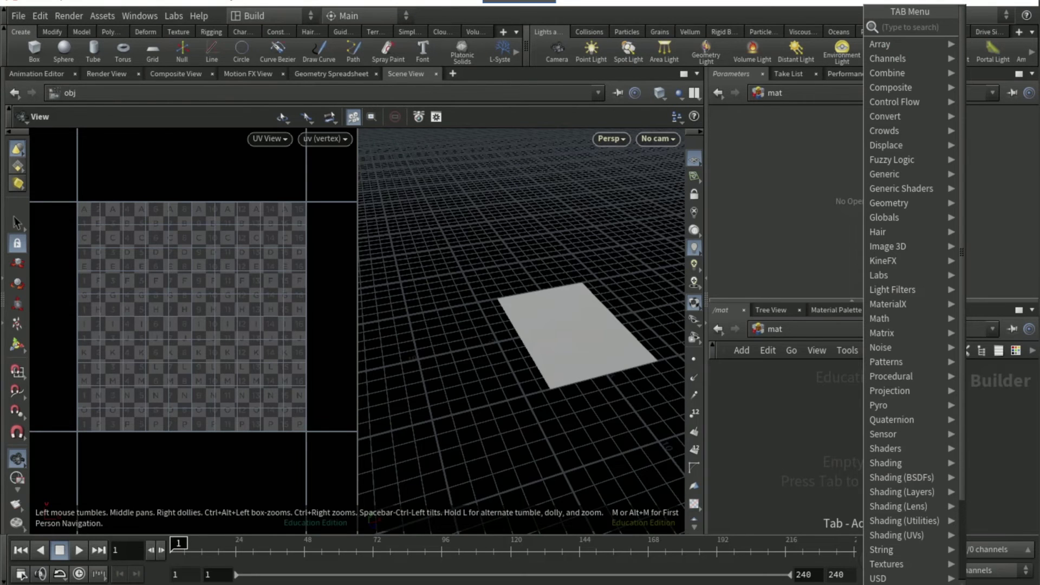
text(textur)
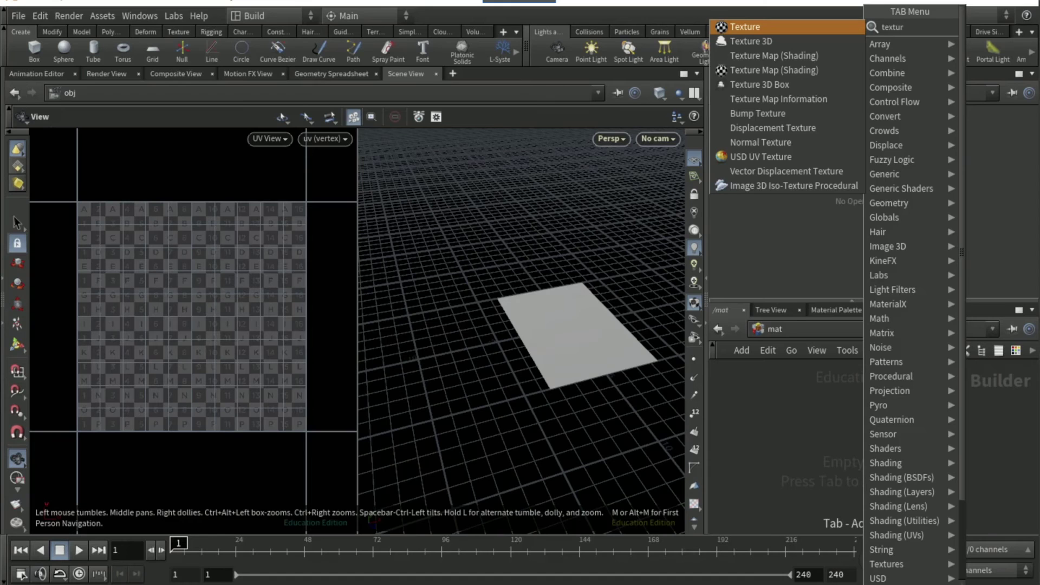
key(Return)
click(863, 437)
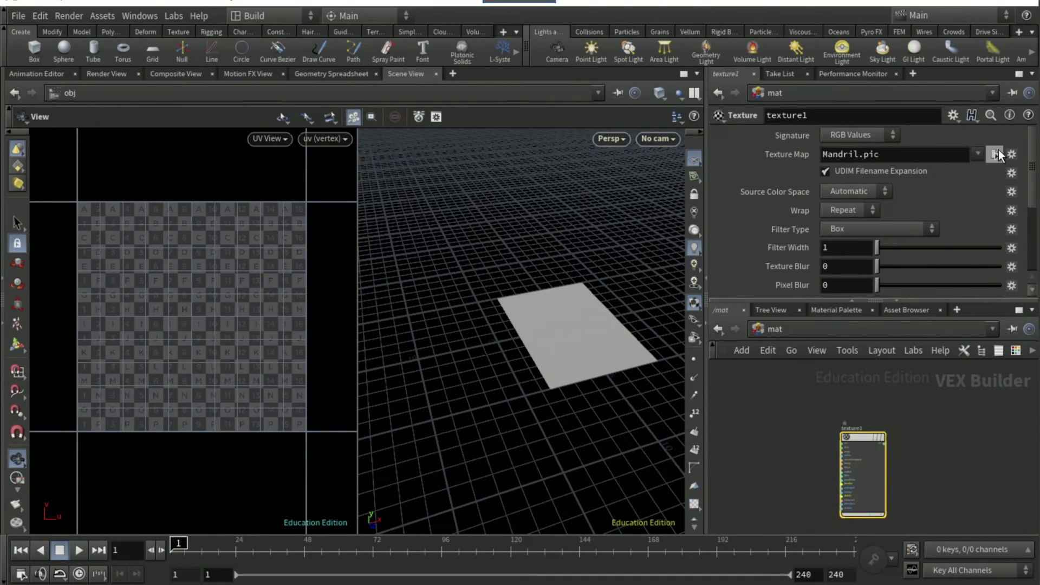
Set texture1's Texture Map to examplev2.png and assign the material to the grid plane.
click(997, 155)
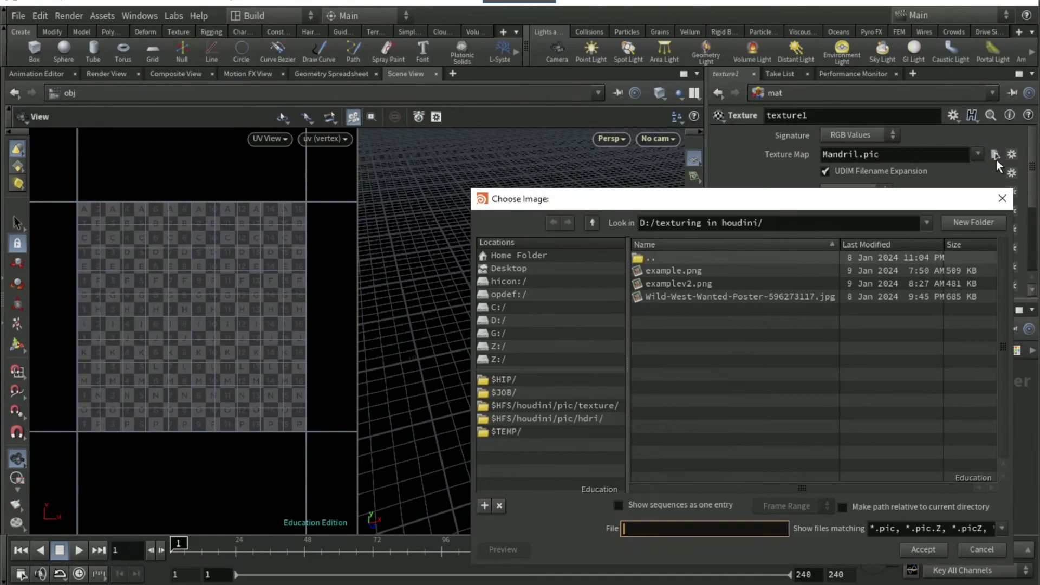
click(736, 282)
click(939, 554)
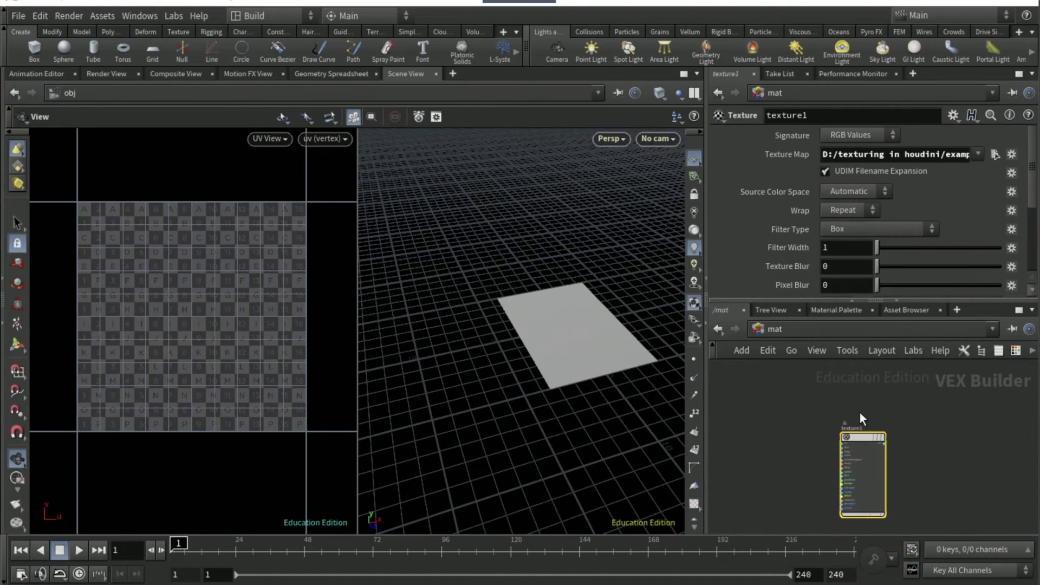
drag(864, 441, 581, 350)
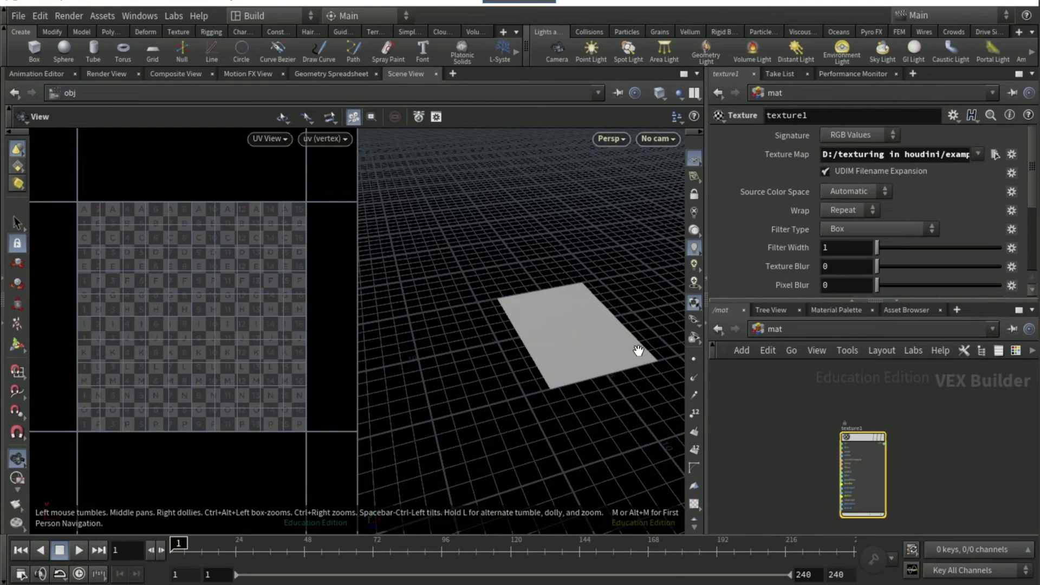
click(124, 74)
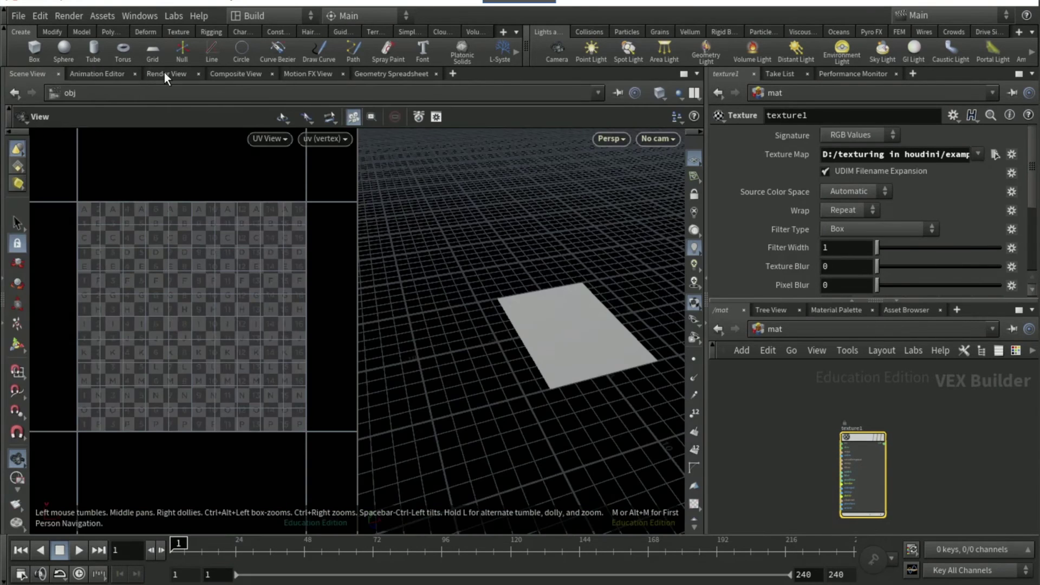
Re-render the plane from closer to check the wanted-poster texture, recentring the render image.
click(164, 73)
click(22, 73)
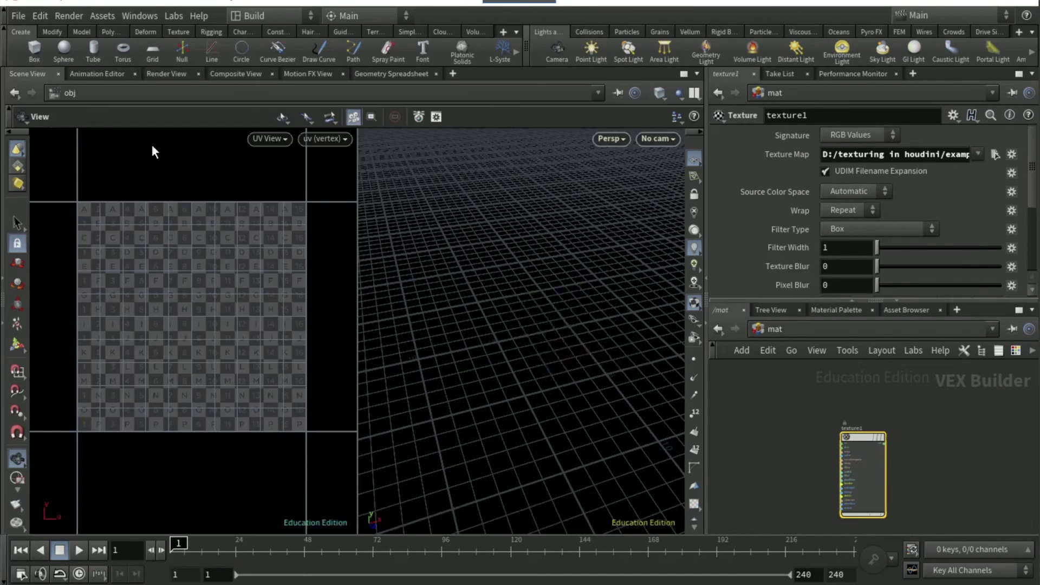
scroll(567, 325, up, 5)
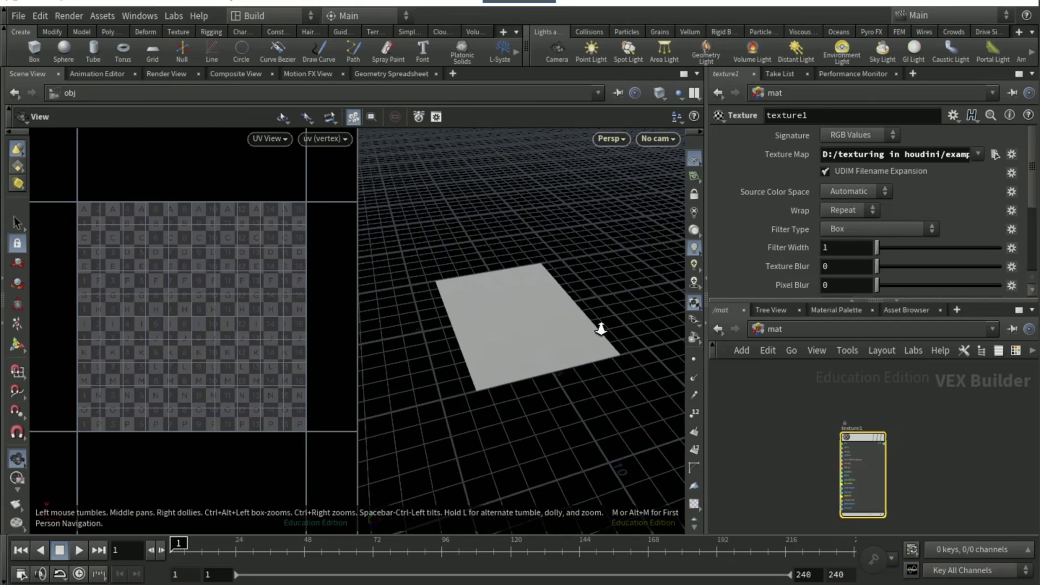
click(153, 74)
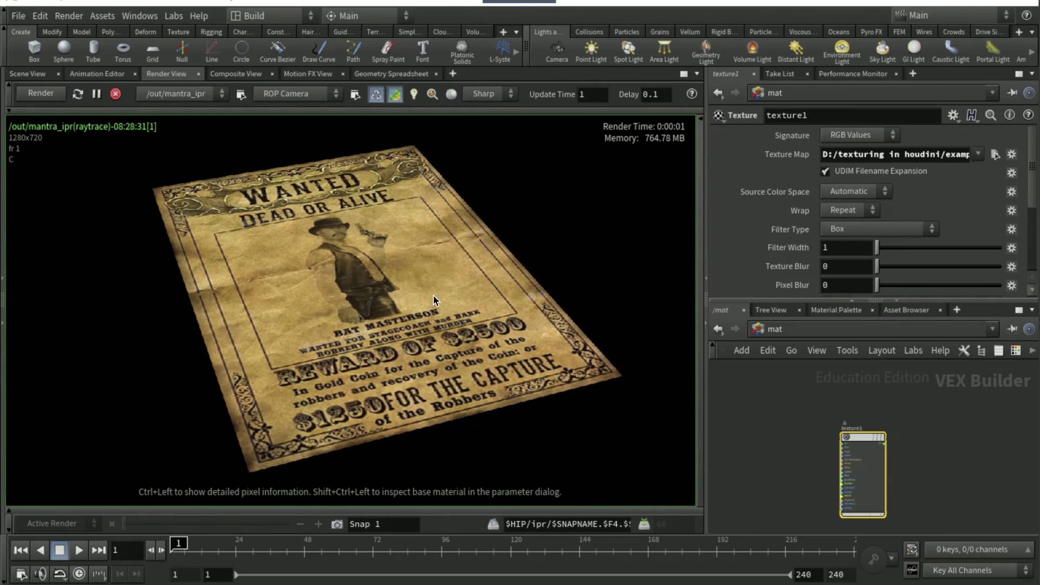
scroll(461, 336, down, 4)
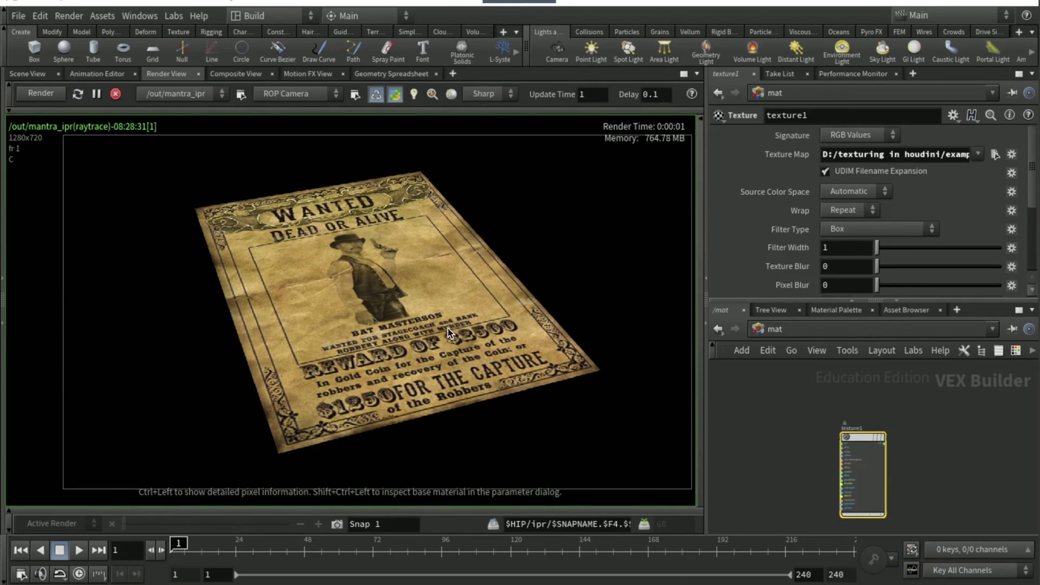
middle_drag(411, 321, 419, 331)
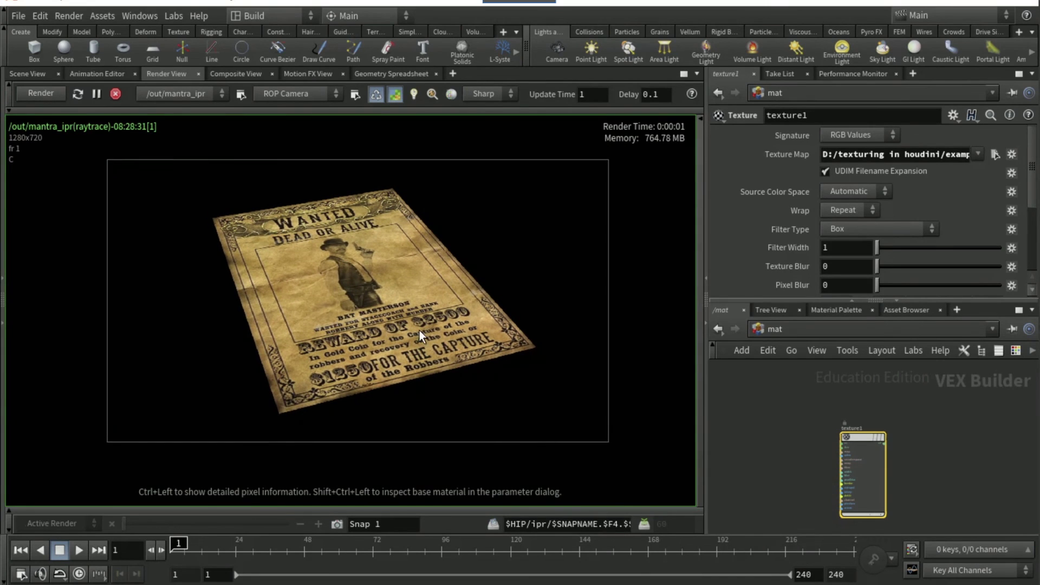
click(814, 466)
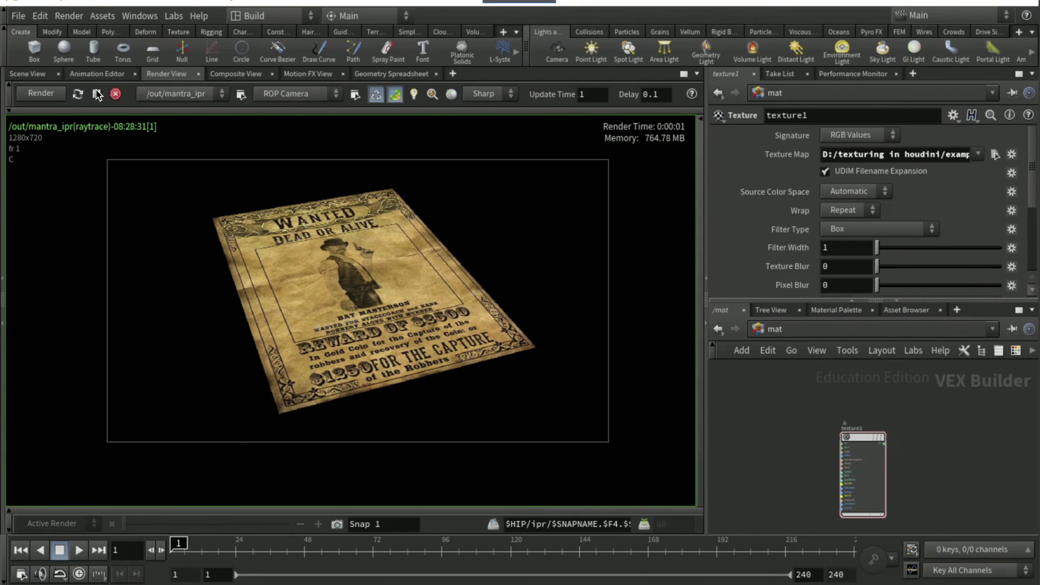
click(28, 74)
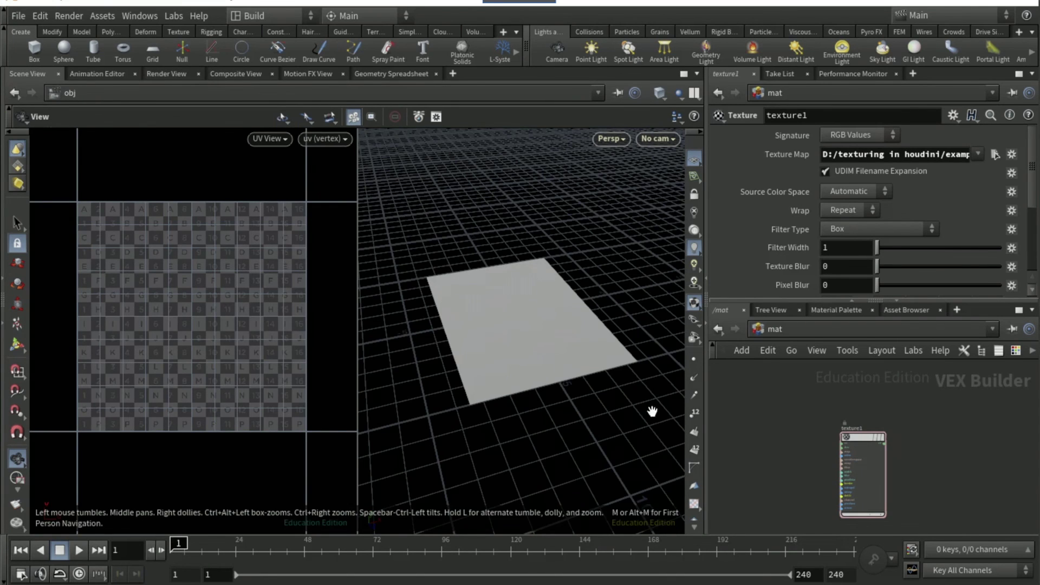
Switch the network editor back to the obj level showing the geo1 object.
click(759, 328)
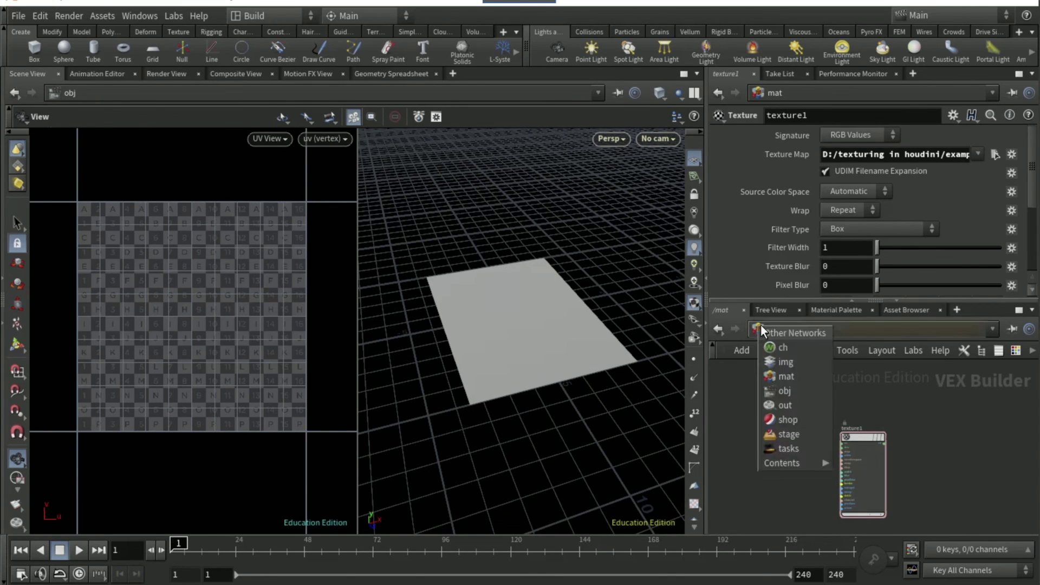
click(785, 391)
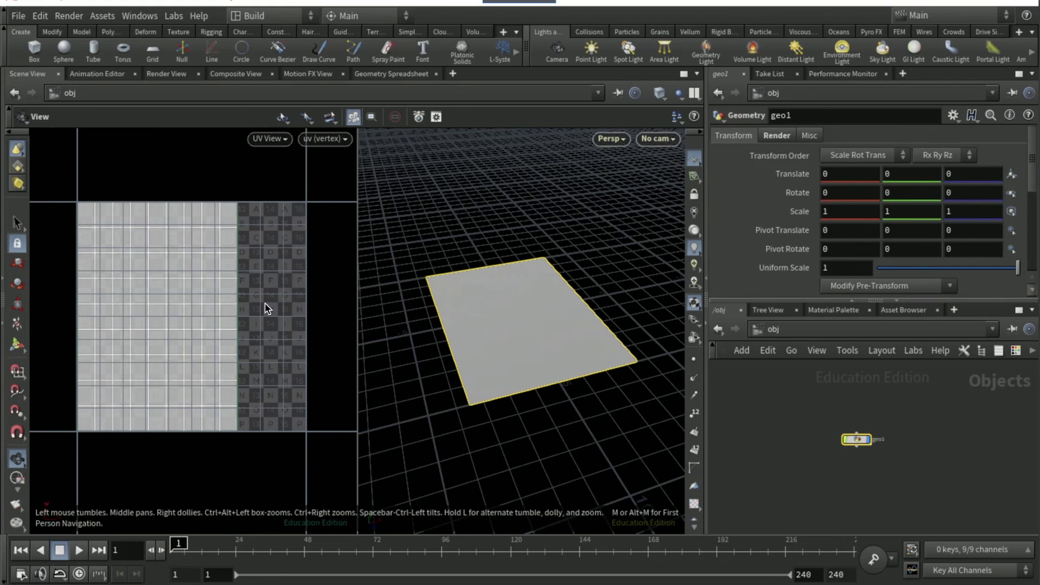